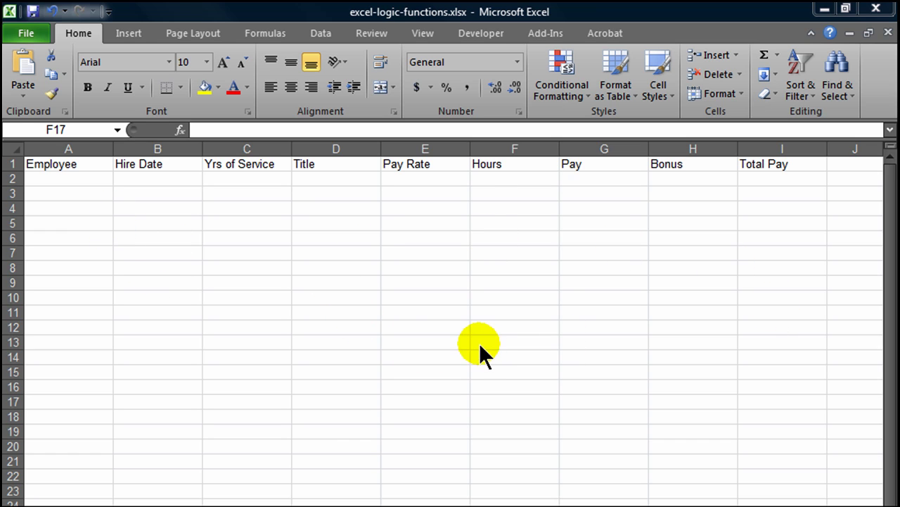
Enter 'Employee 1' in A2 and start B2's DATE formula with a random year 2000–2009.
click(61, 178)
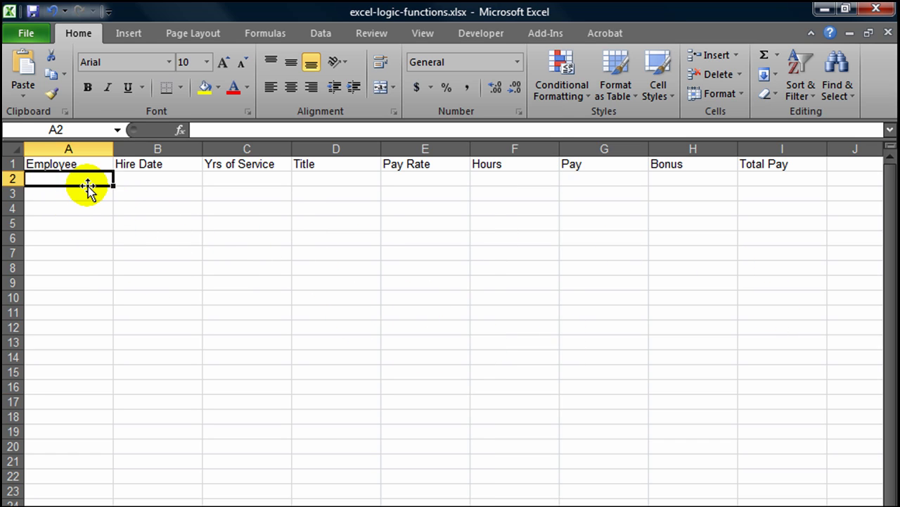
text(Employee 1)
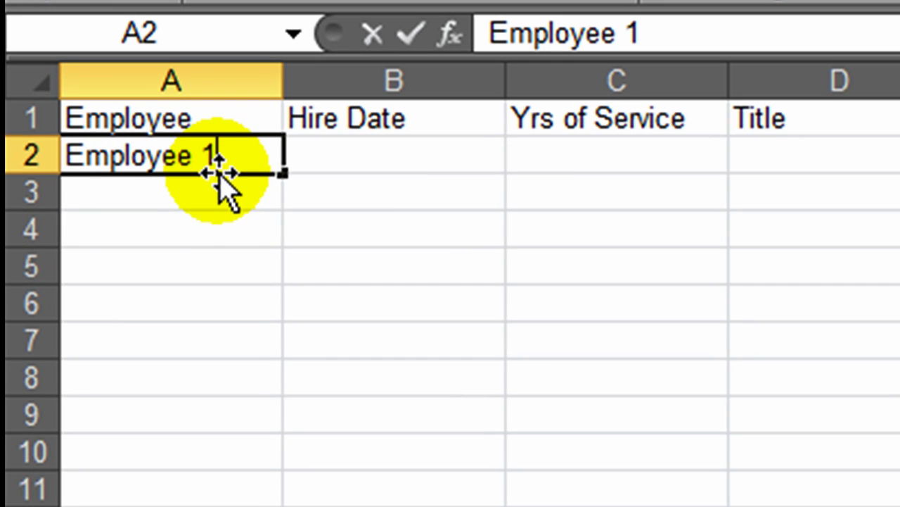
click(358, 161)
text(=)
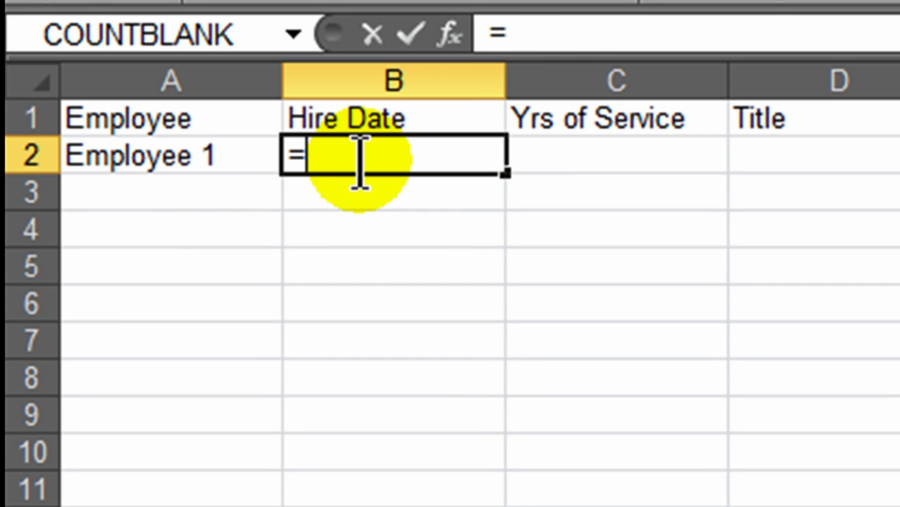
text(date()
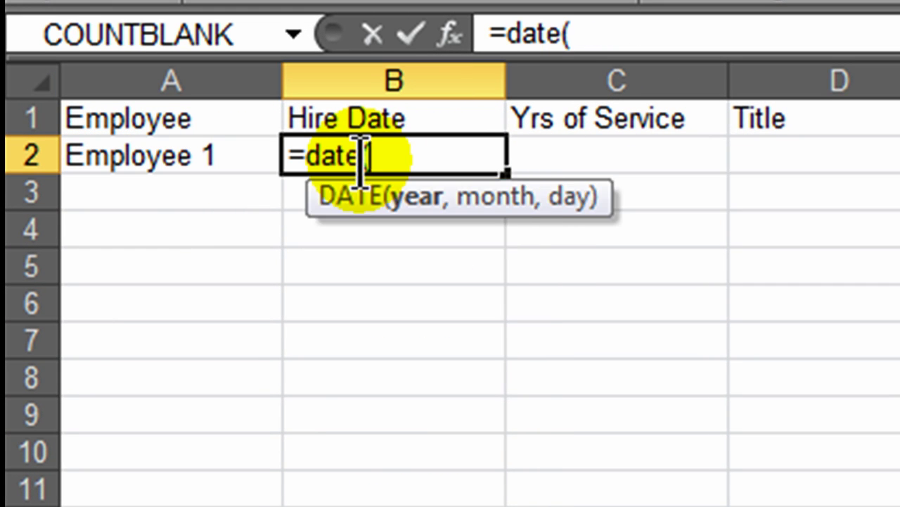
text(rand)
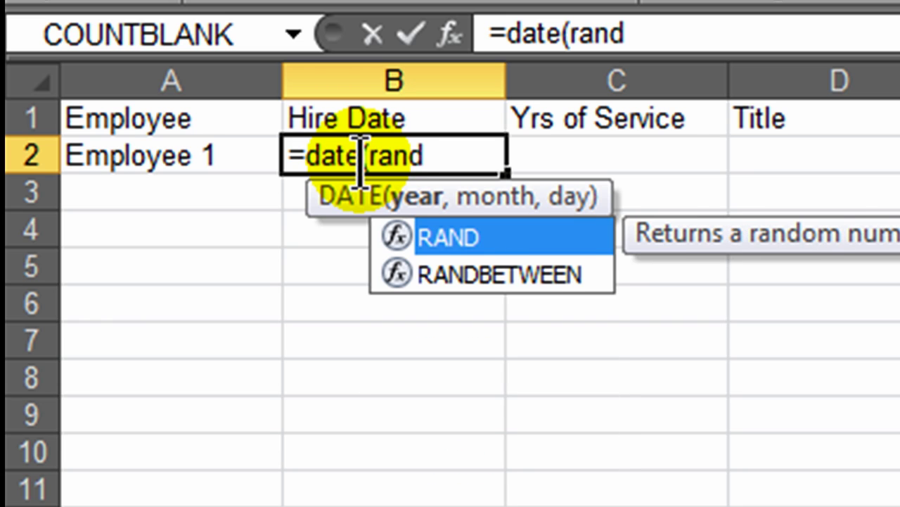
key(Down)
key(Tab)
text(100)
key(BackSpace)
key(BackSpace)
key(BackSpace)
text(2000,)
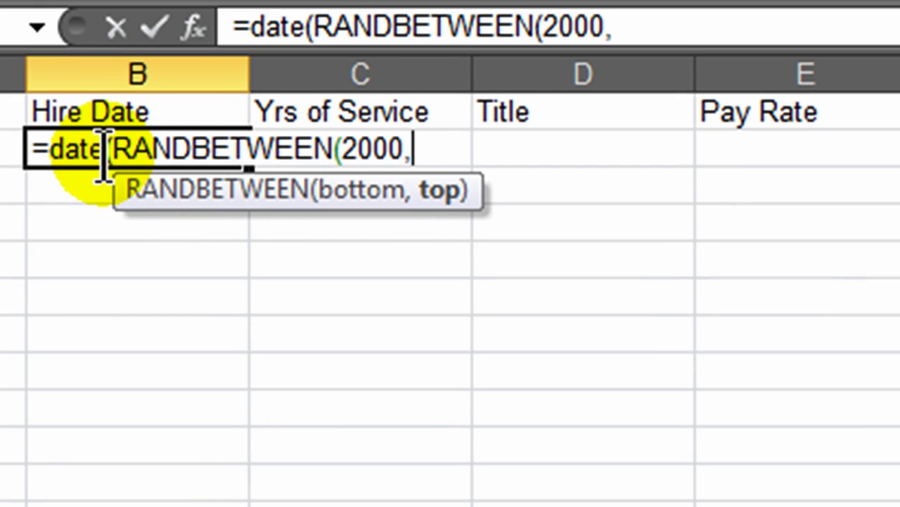
text(2009)
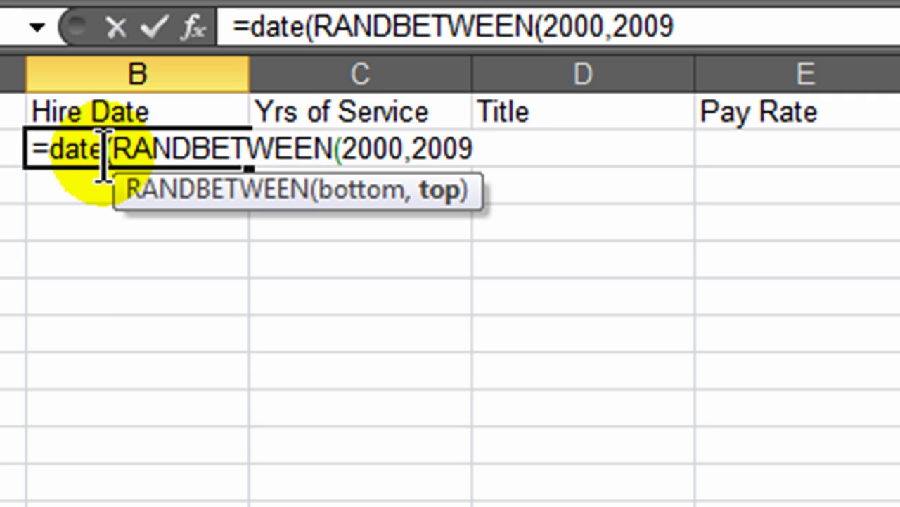
text(),)
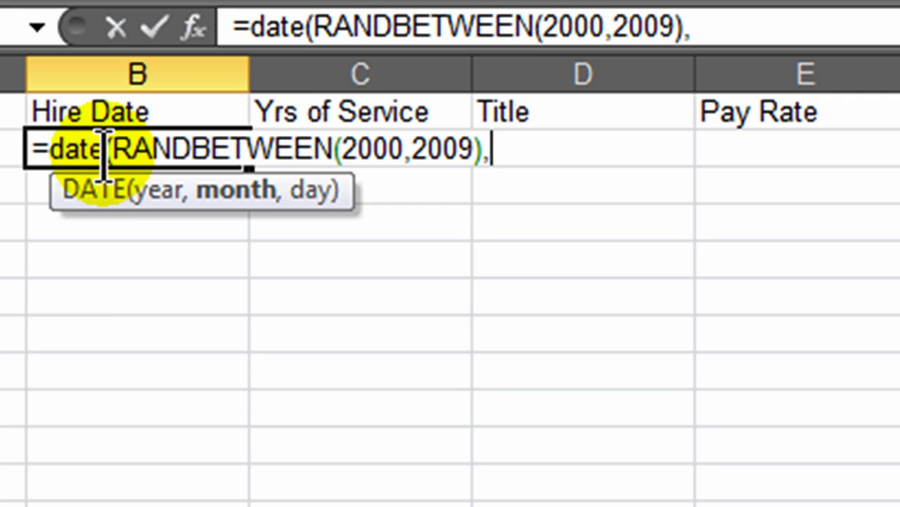
text(rand)
Complete the hire date with a random month 1–12 and day 1–28.
key(Down)
key(Tab)
text(1,12),)
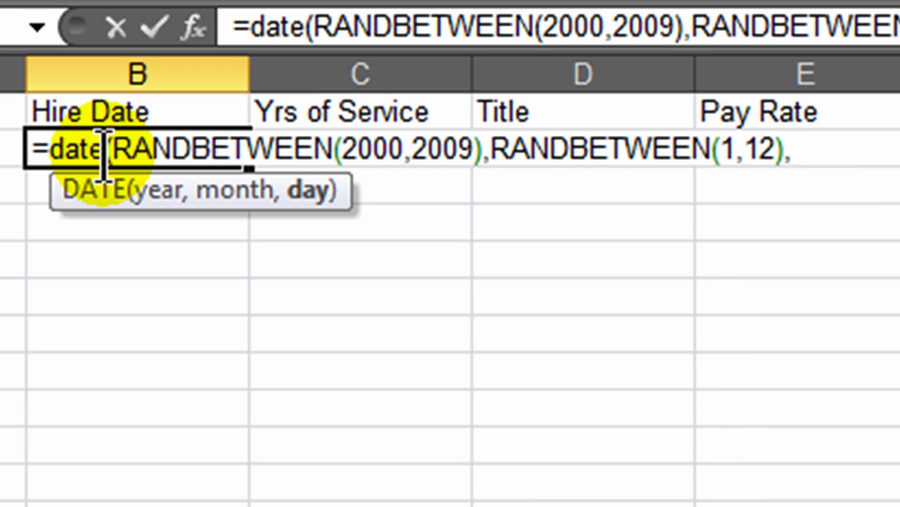
text(rand)
key(Down)
key(Tab)
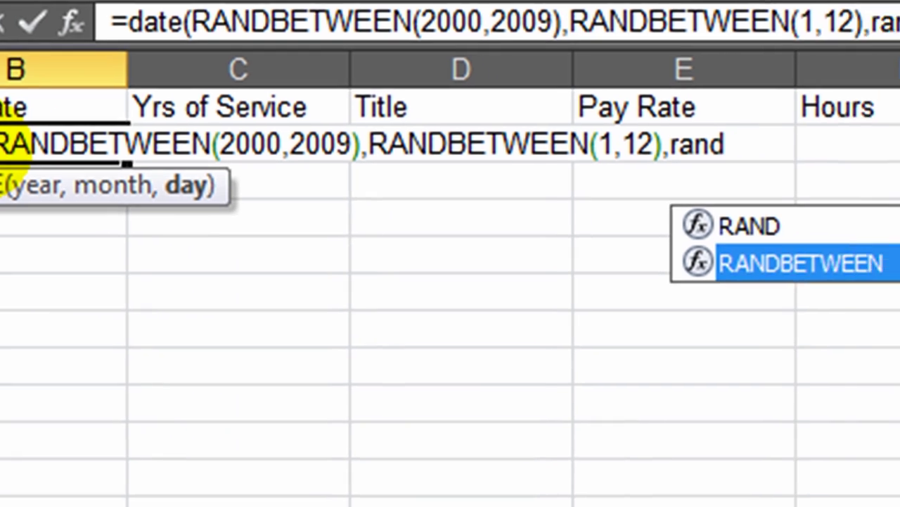
text(1,2)
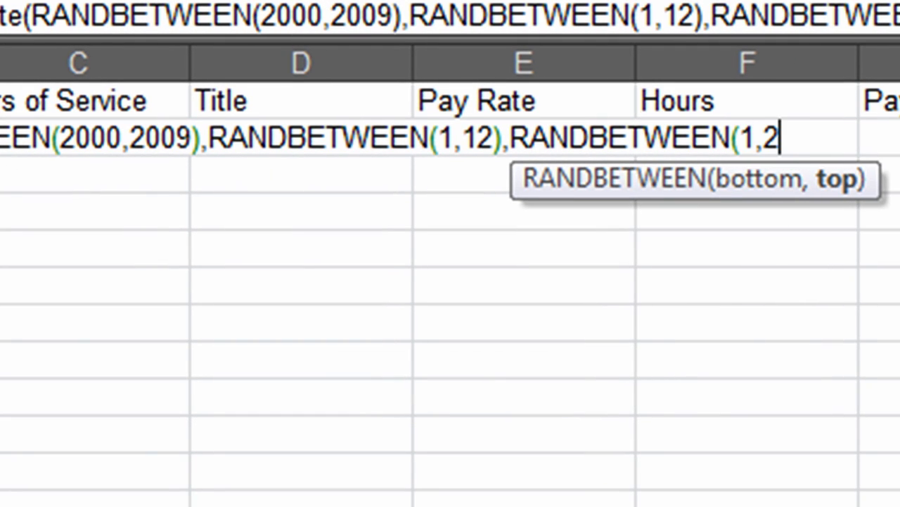
text(8)))
key(Return)
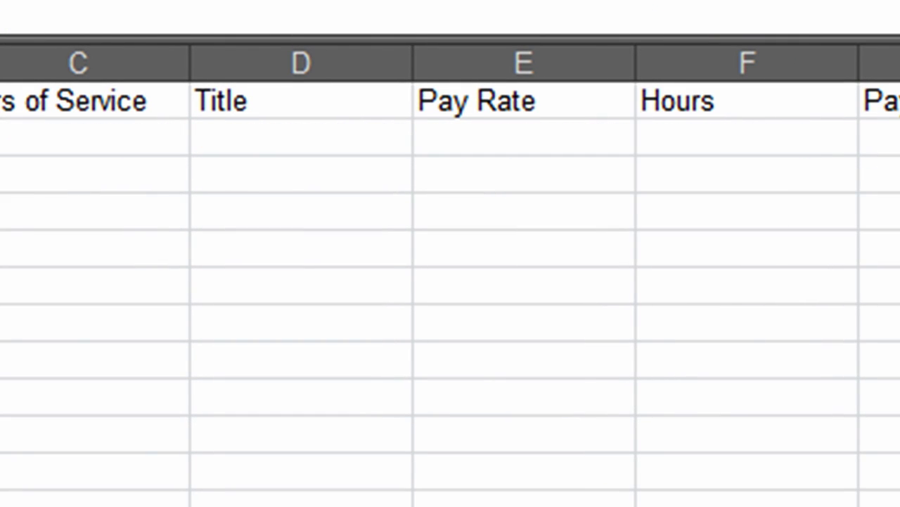
Enter =(TODAY()-B2)/365.25 in C2, showing 5.48 years of service.
click(14, 138)
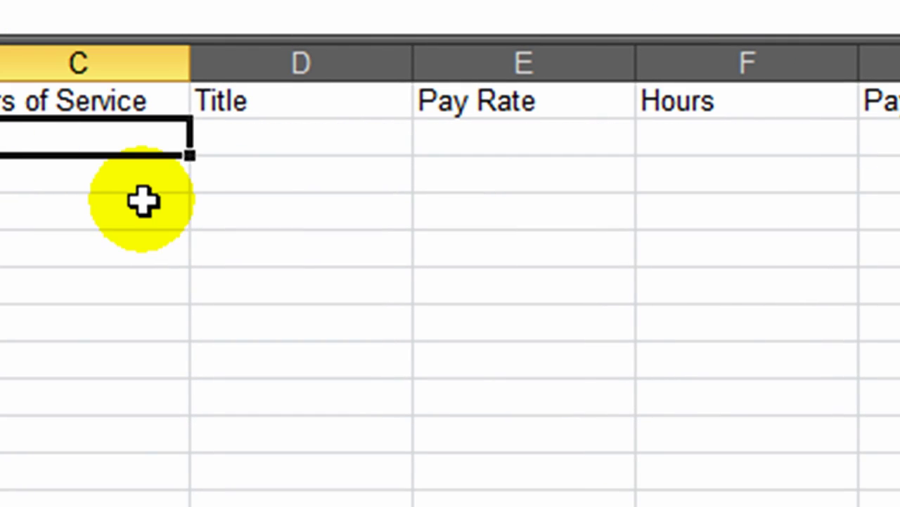
text(=today()-)
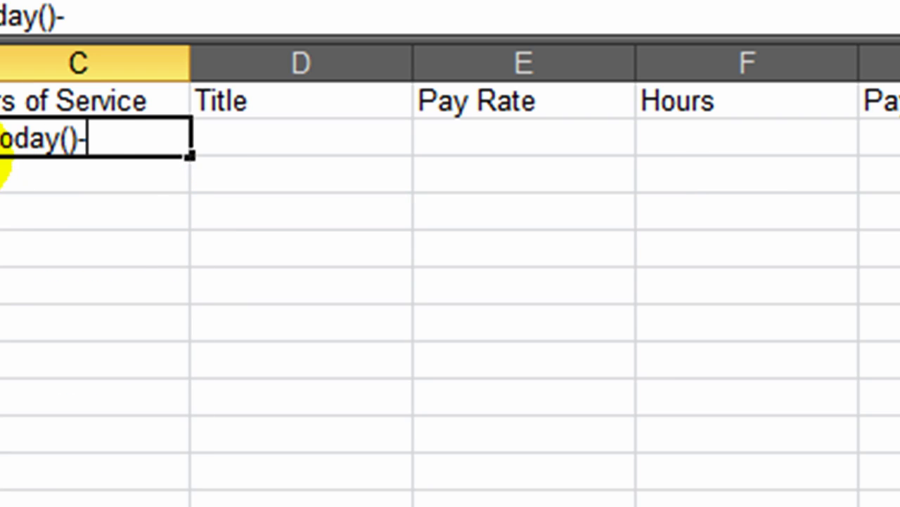
text(B2)
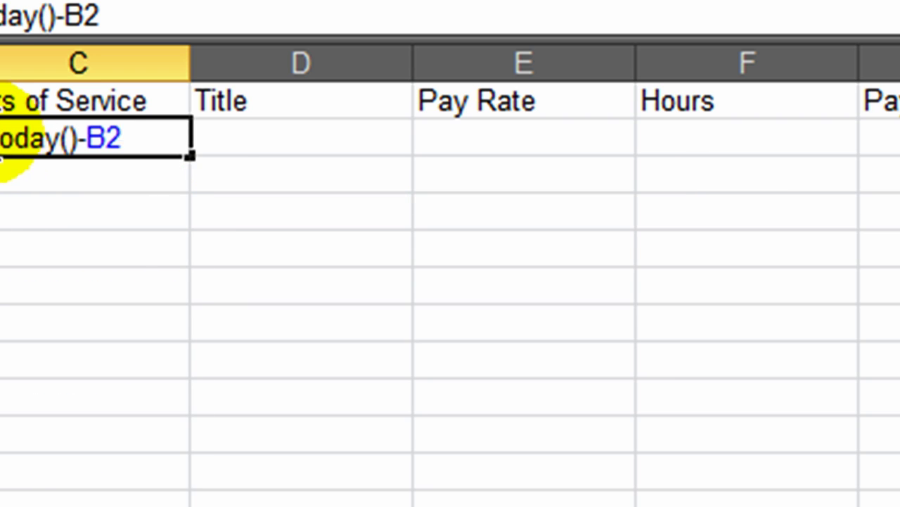
key(Home)
key(Right)
text(()
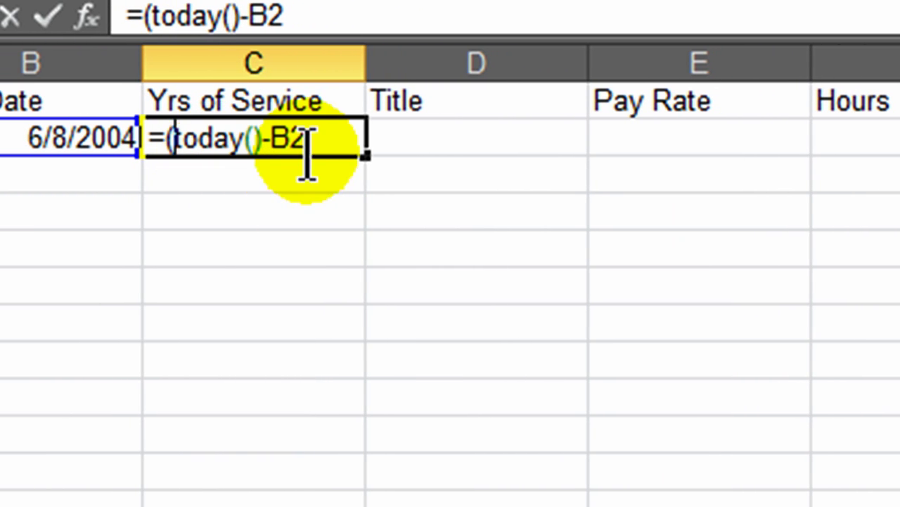
click(297, 141)
text()/)
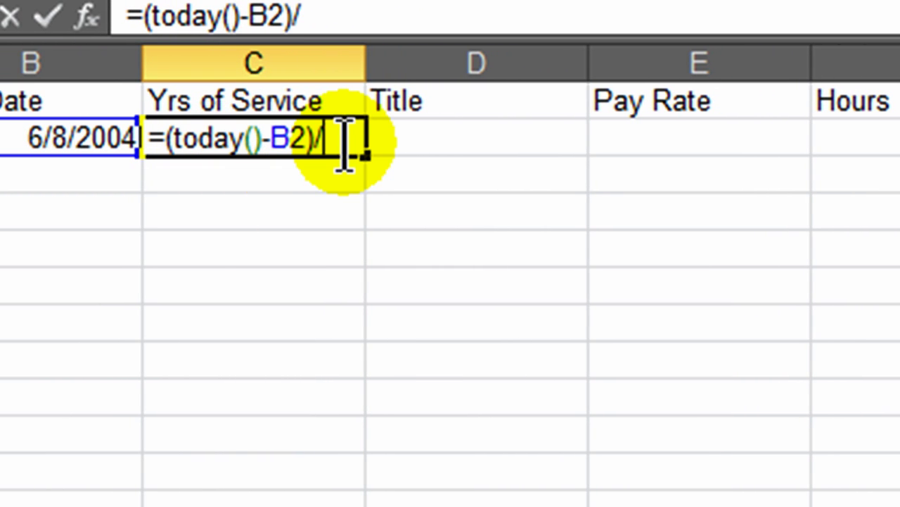
text(365.25)
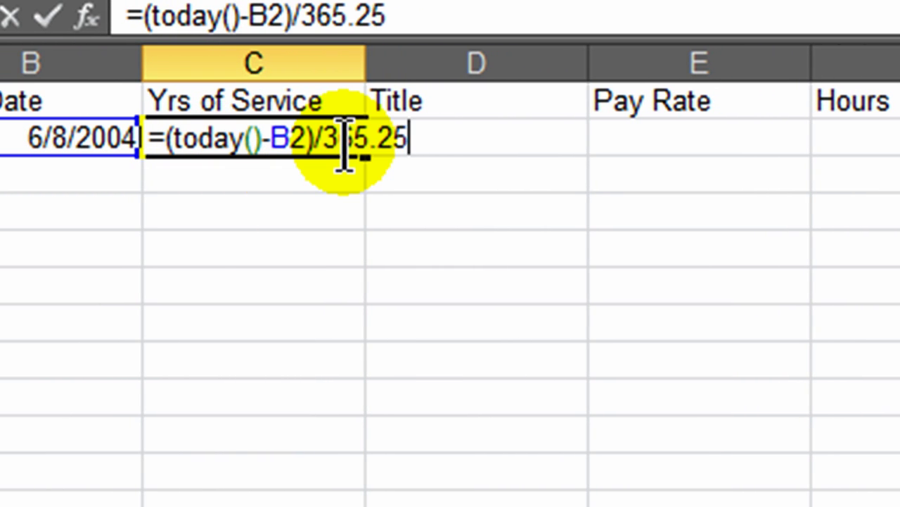
key(Return)
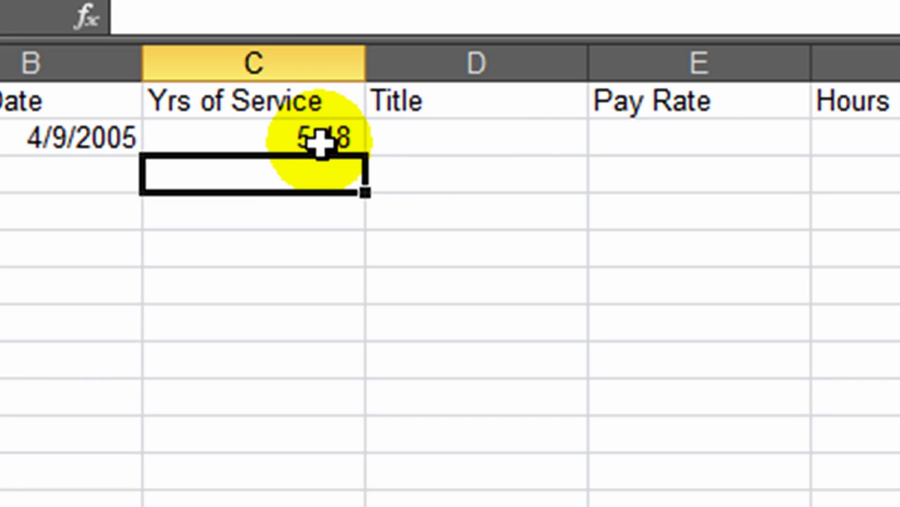
click(473, 138)
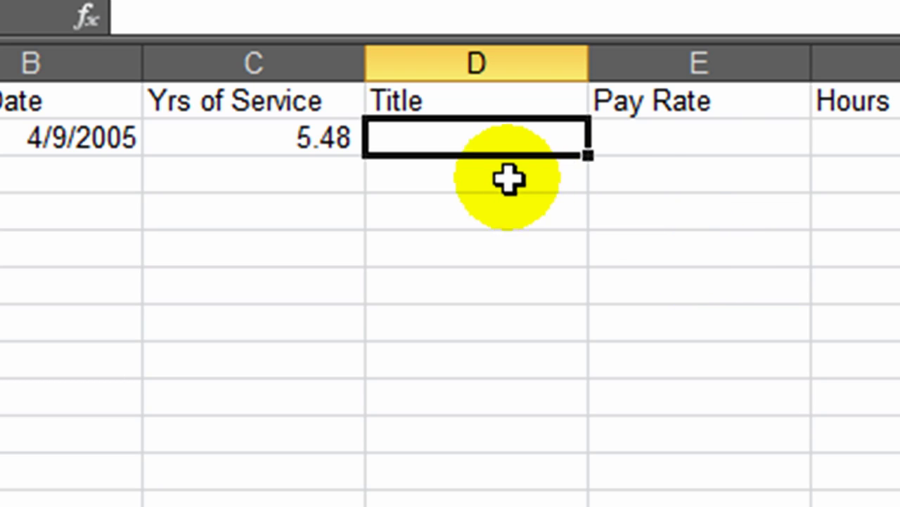
Give row 2 the title Admin and a pay rate of =RANDBETWEEN(10,25).
text(Admin)
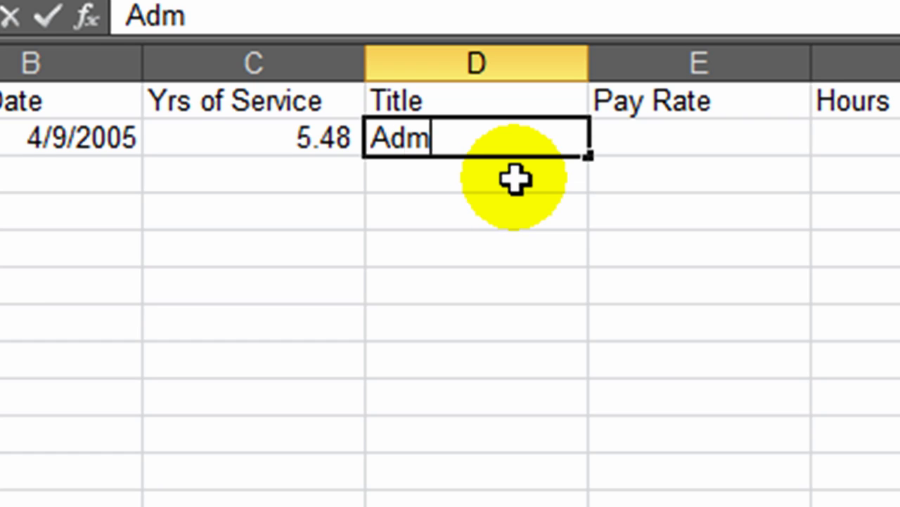
key(Return)
click(697, 148)
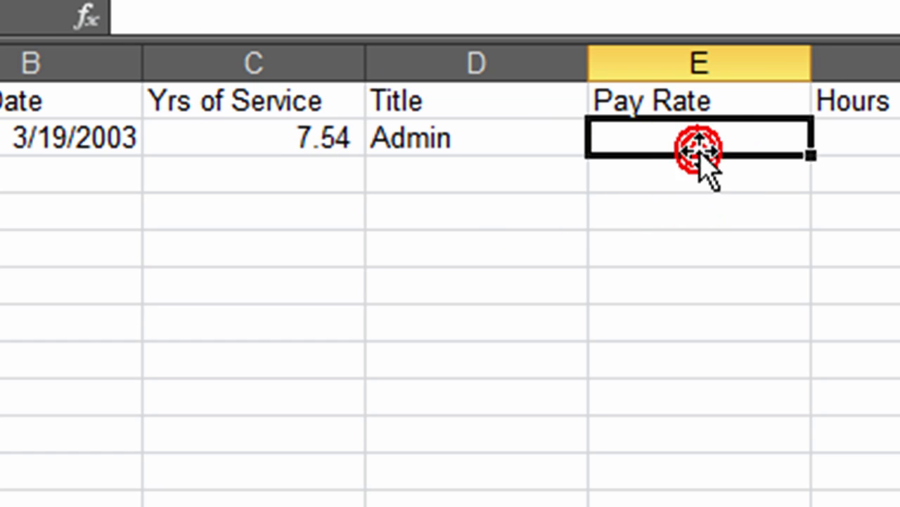
text(=rand)
key(Down)
key(Tab)
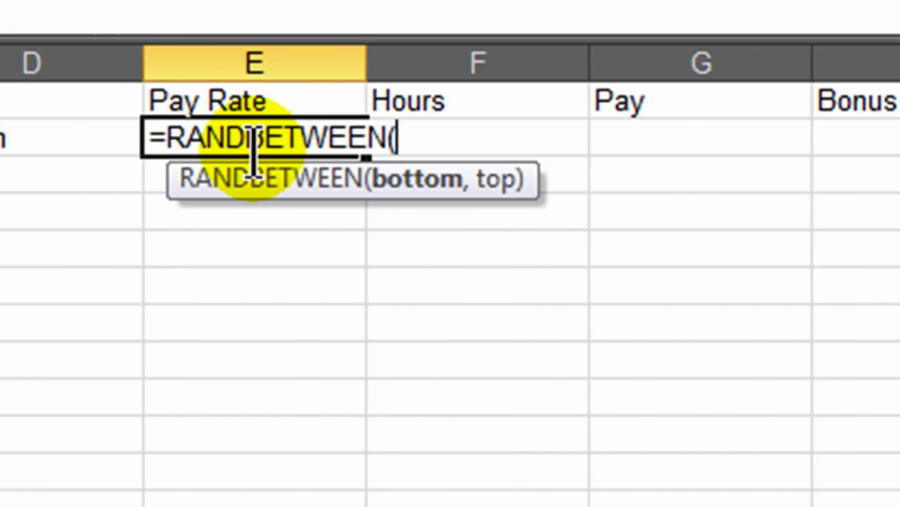
text(10,)
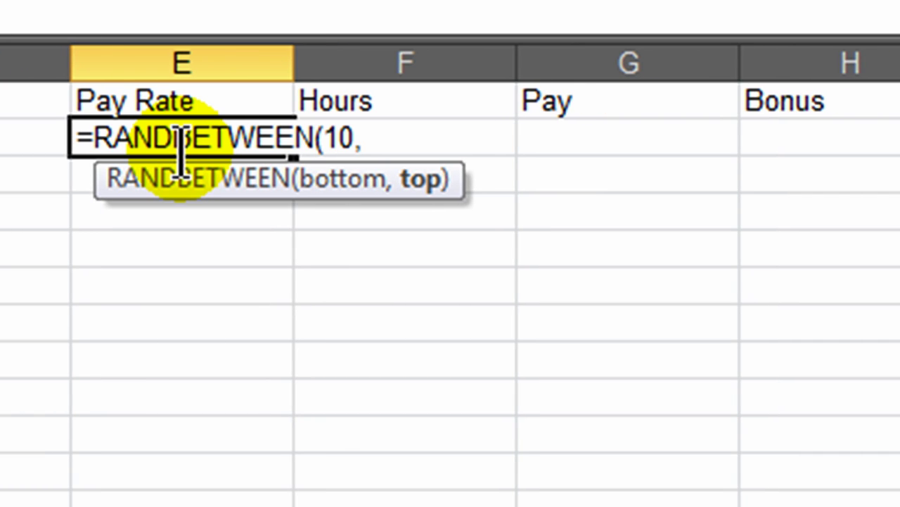
text(25)
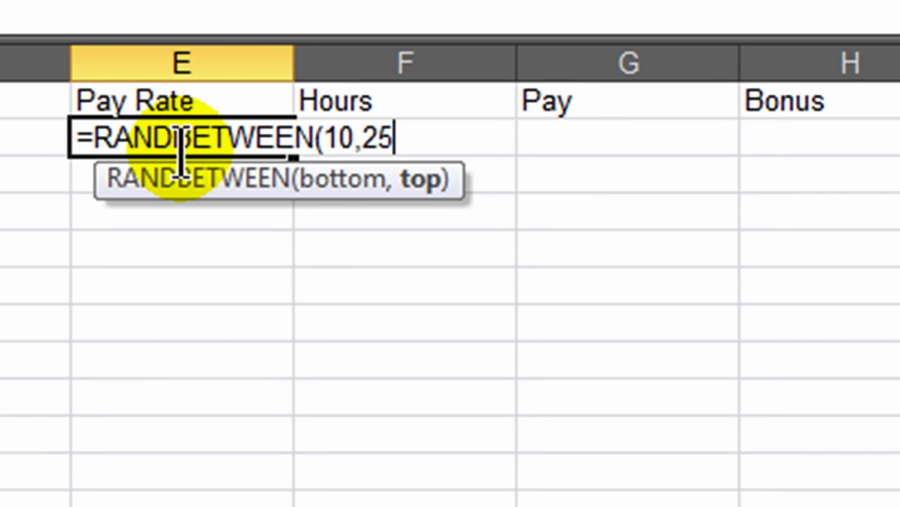
text())
key(Return)
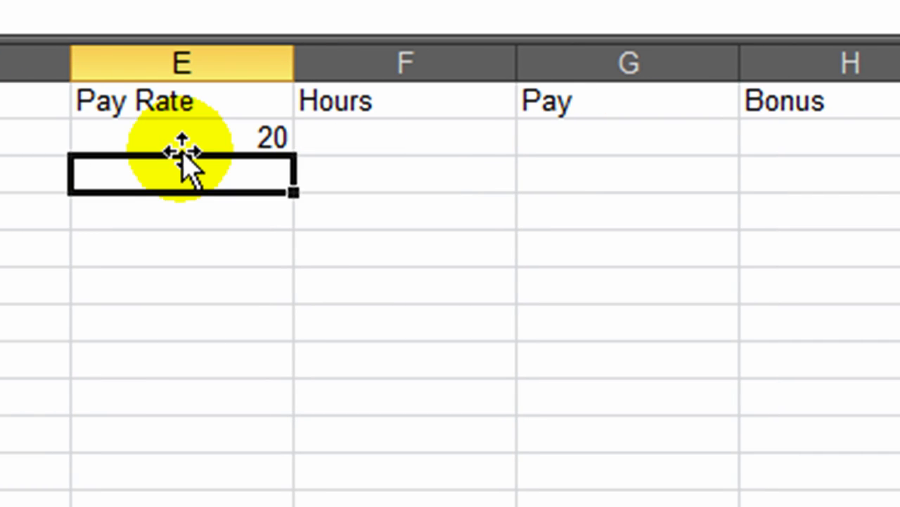
Set the Hours cell F2 to =RANDBETWEEN(35,50).
click(371, 140)
text(=rand)
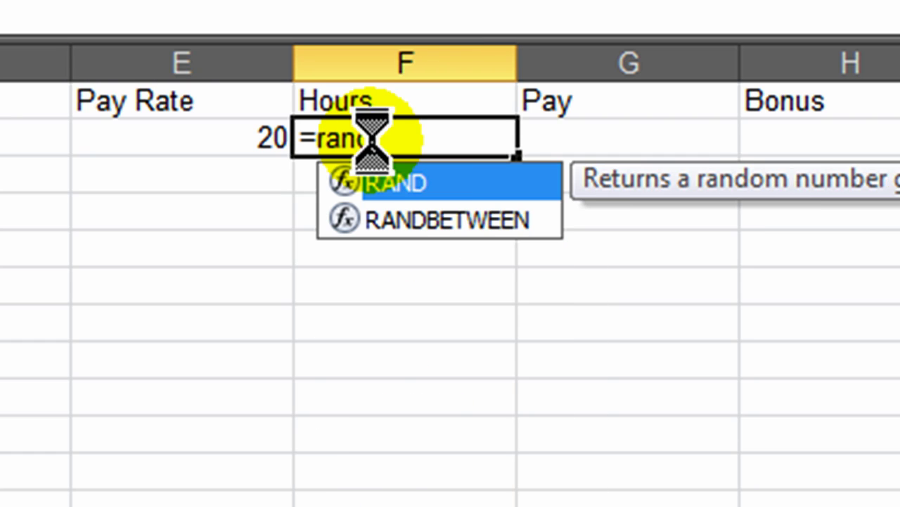
key(Down)
key(Tab)
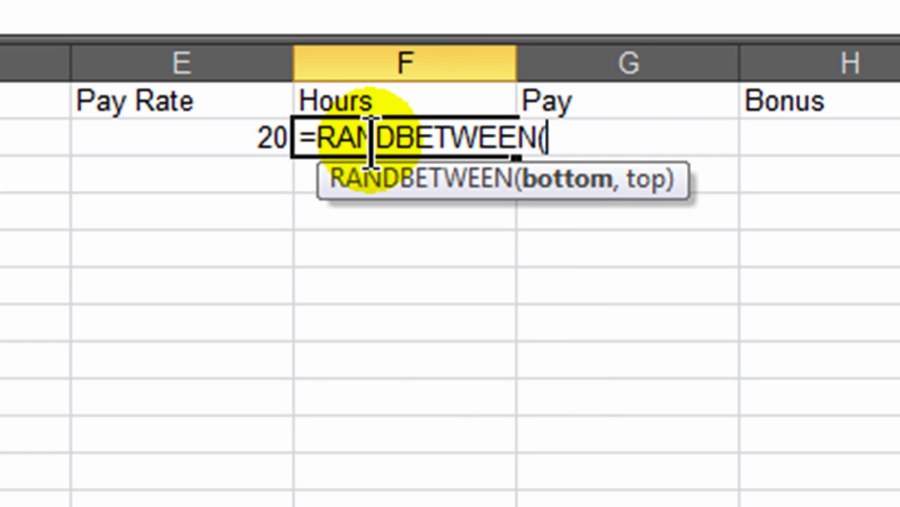
text(35)
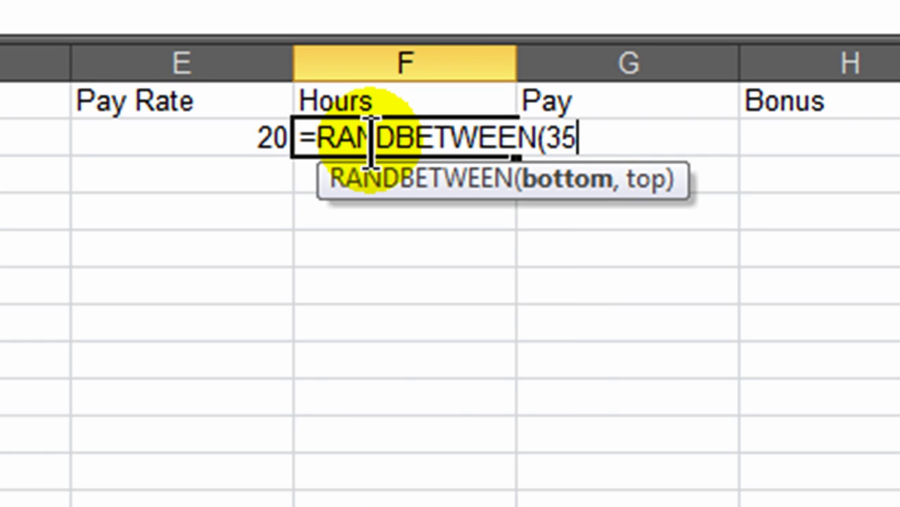
text(,50))
key(Return)
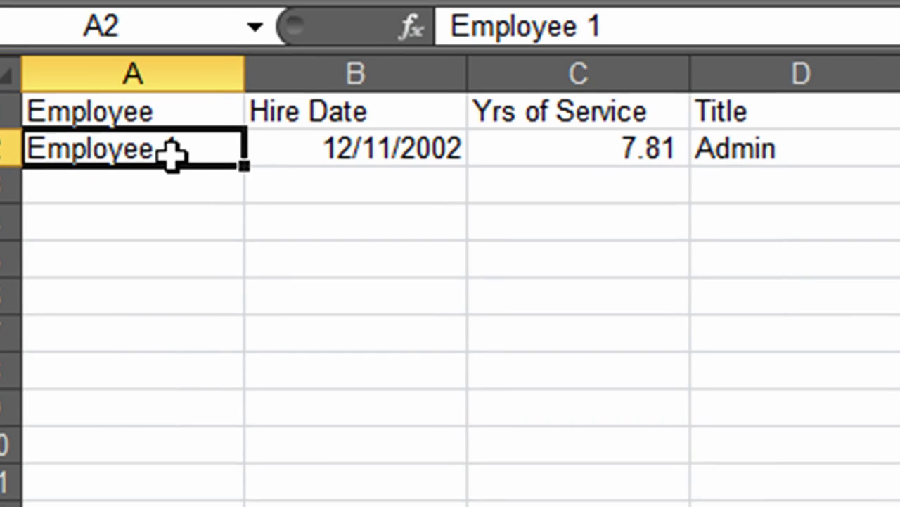
Fill employees, hire dates and service years down to row 16, and add Sales and Support titles.
drag(171, 151, 629, 161)
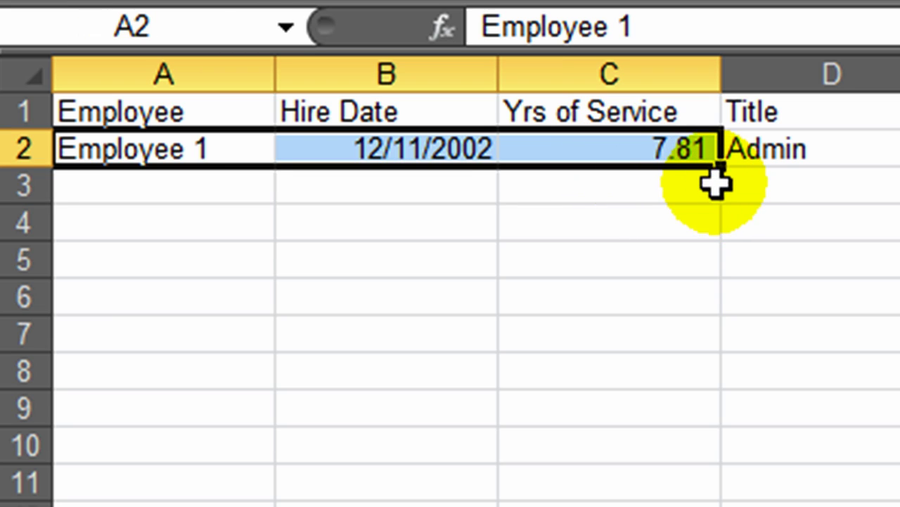
drag(720, 176, 719, 503)
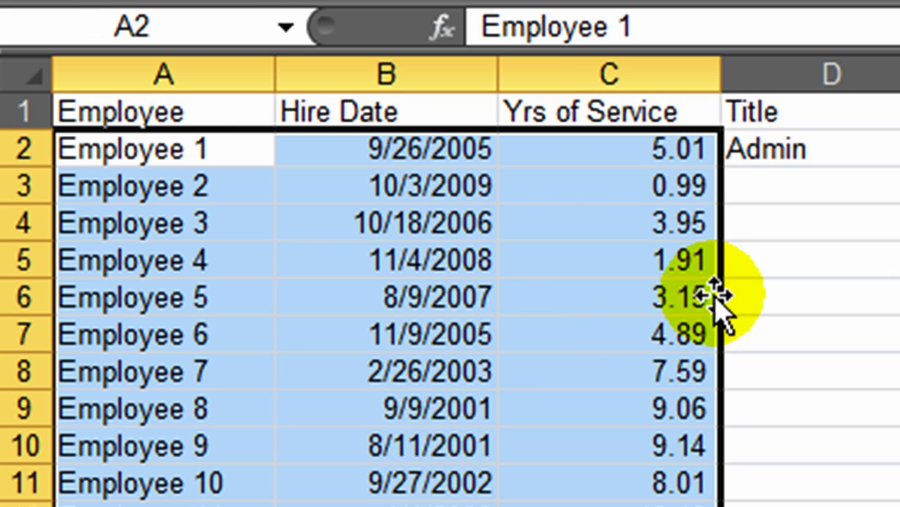
click(833, 187)
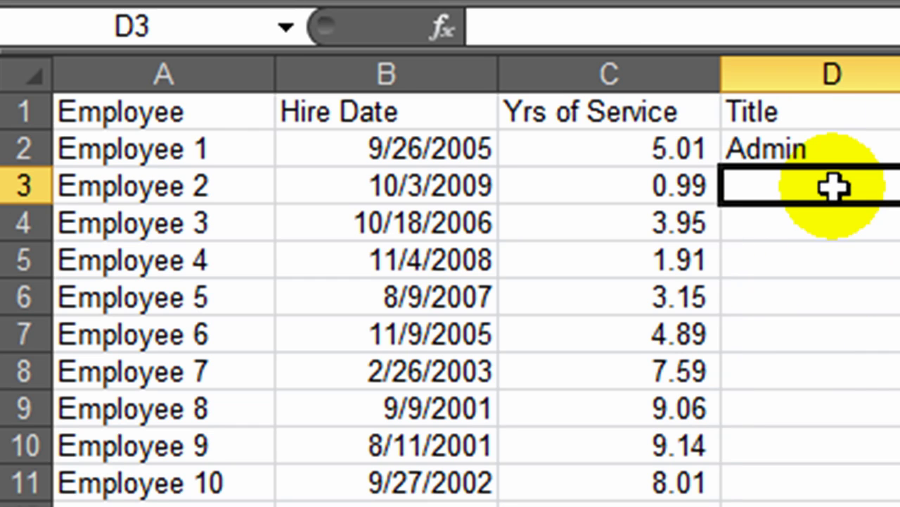
text(Sales)
key(Return)
text(Support)
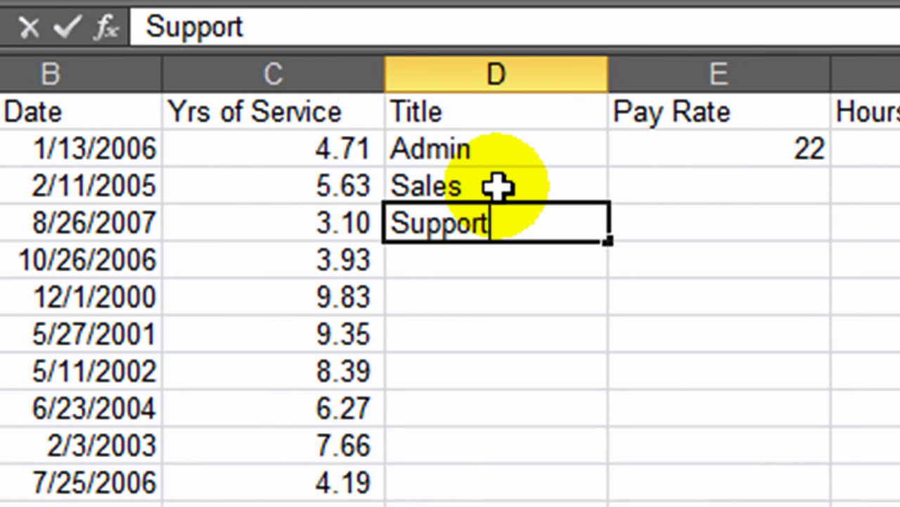
key(Return)
Repeat Admin/Sales/Support down the Title column and fill pay rates and hours for all employees.
drag(499, 153, 496, 223)
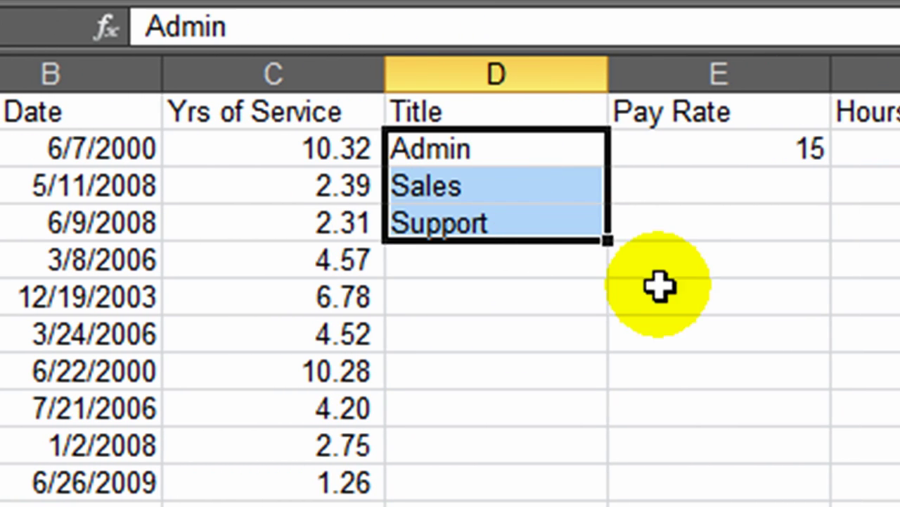
double_click(610, 240)
click(733, 156)
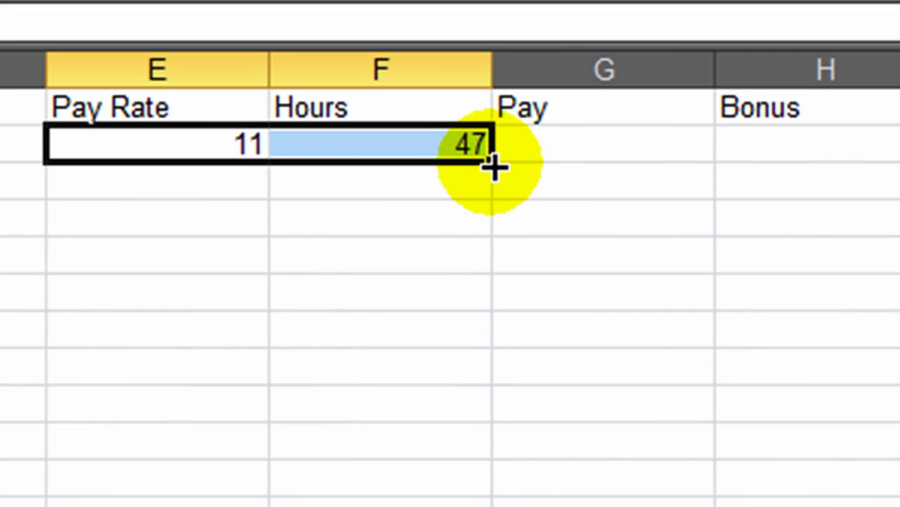
double_click(491, 161)
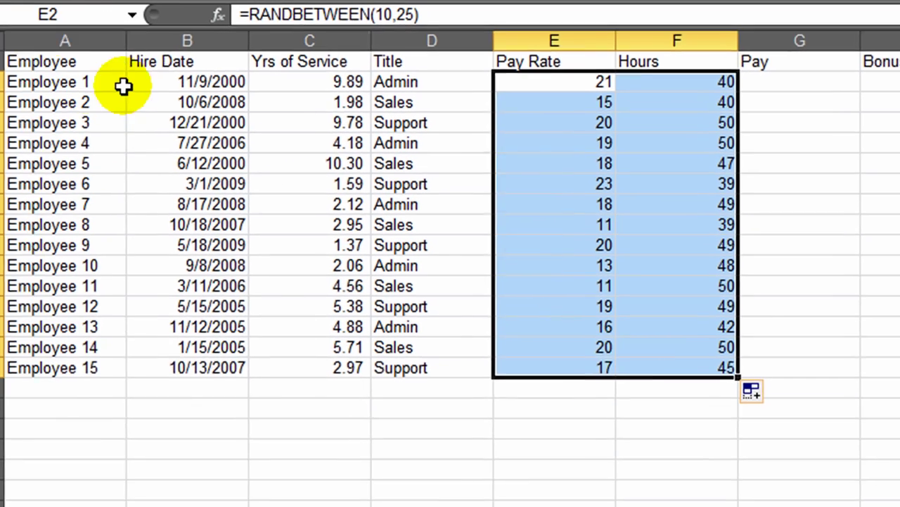
drag(125, 87, 713, 351)
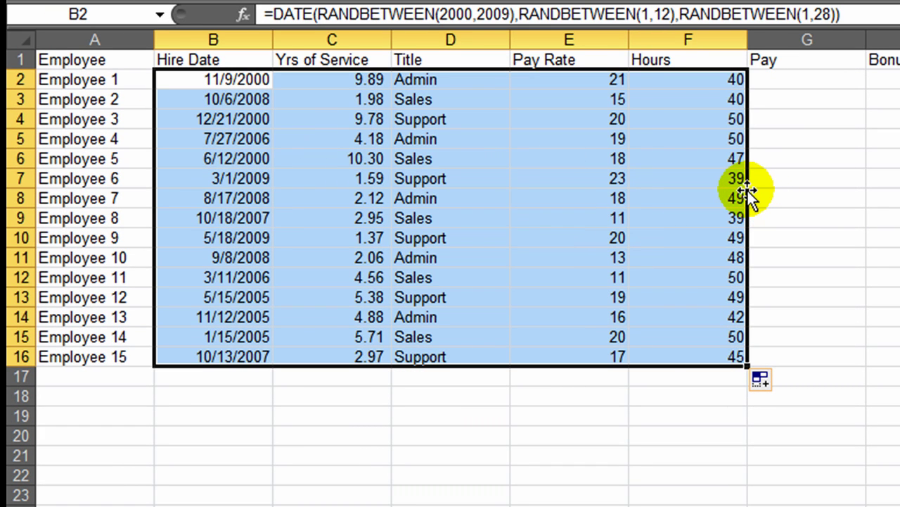
Replace the random formulas in B2:F16 with fixed values using Copy Here as Values Only.
drag(747, 192, 718, 199)
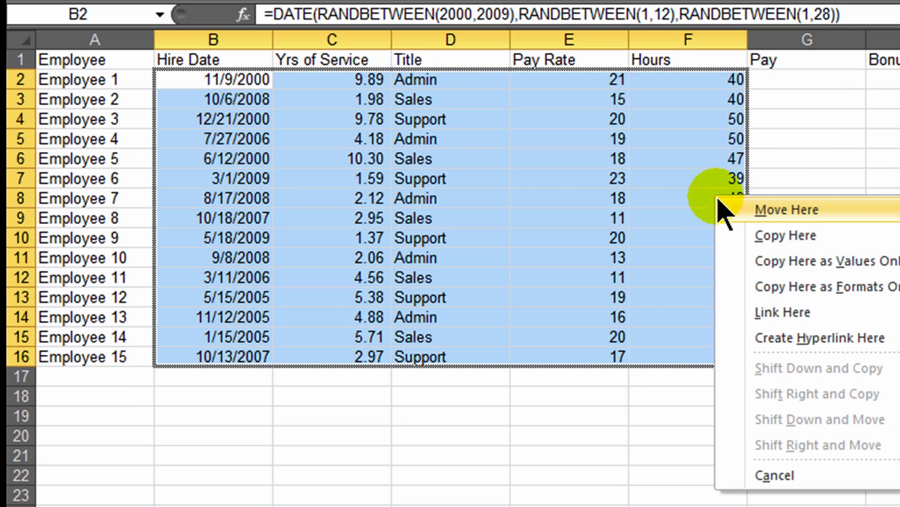
click(802, 269)
click(370, 178)
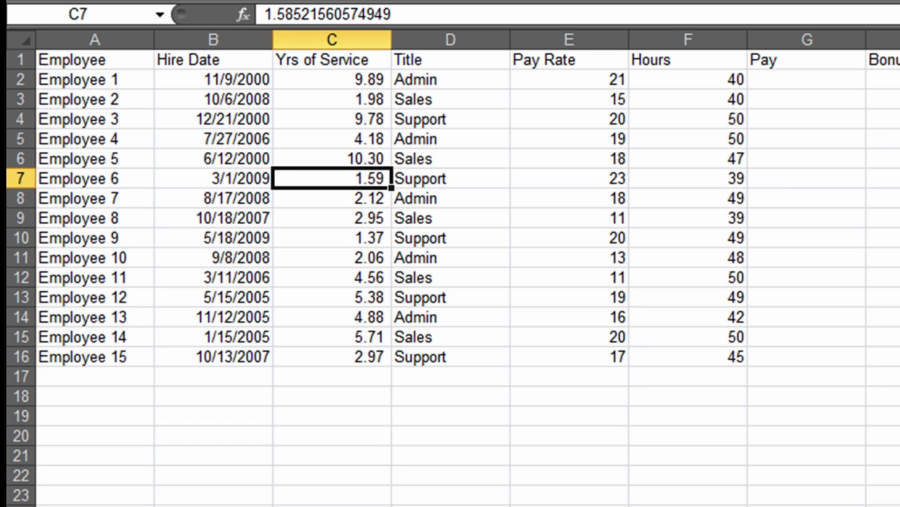
click(792, 80)
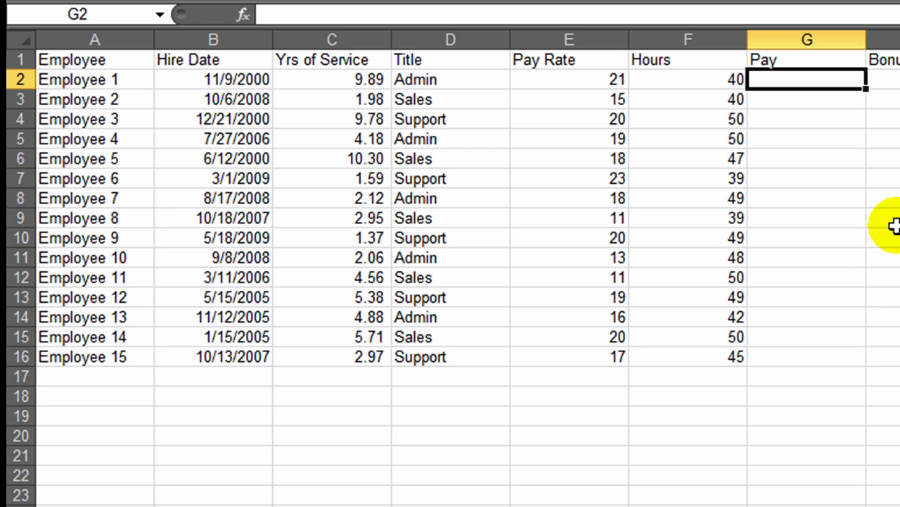
Begin G2's Pay formula as =if(F2<=40,E2*F2, covering hours up to 40.
text(=if)
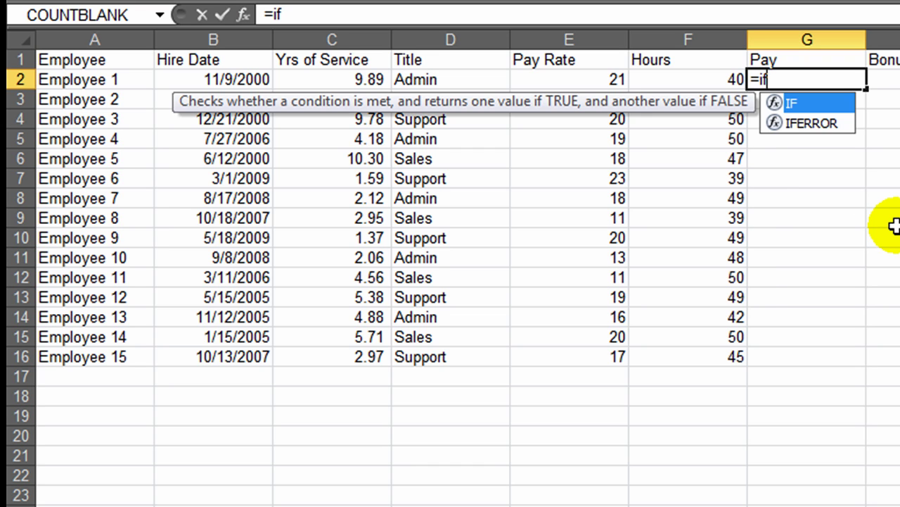
text(()
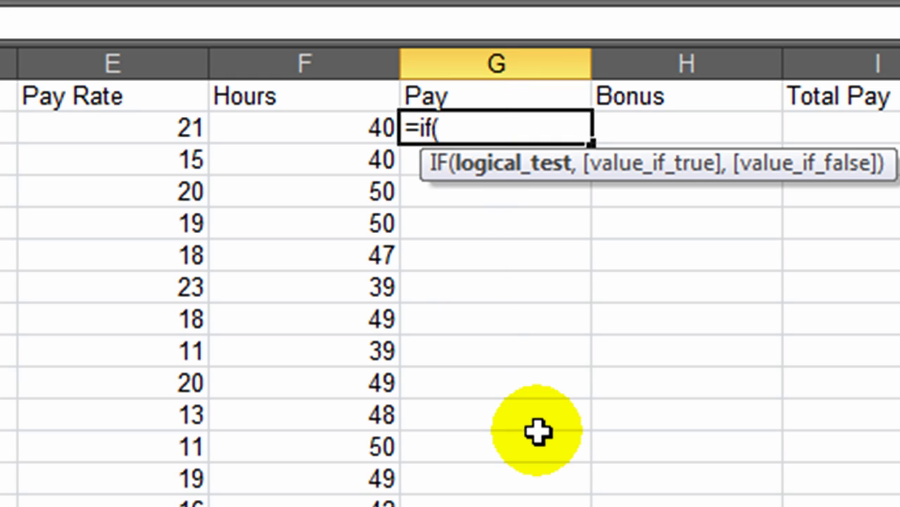
click(318, 130)
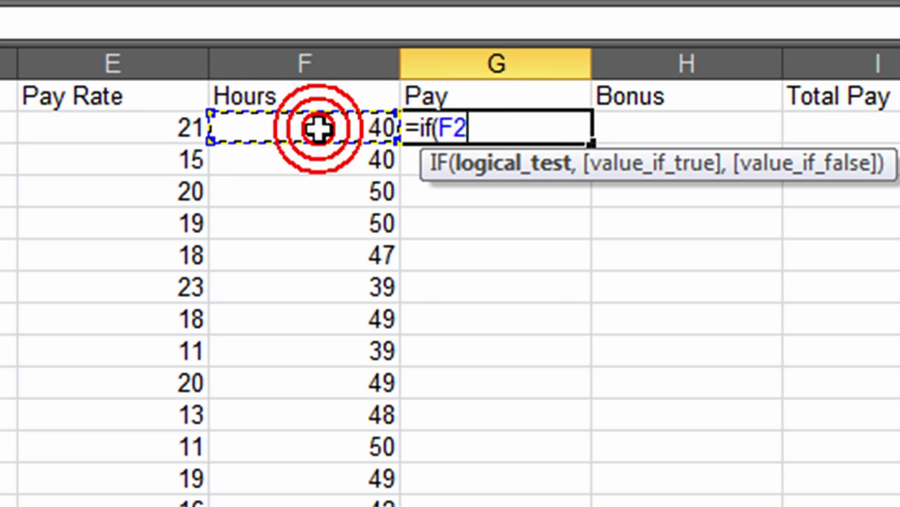
text(<-)
key(BackSpace)
text(=40,)
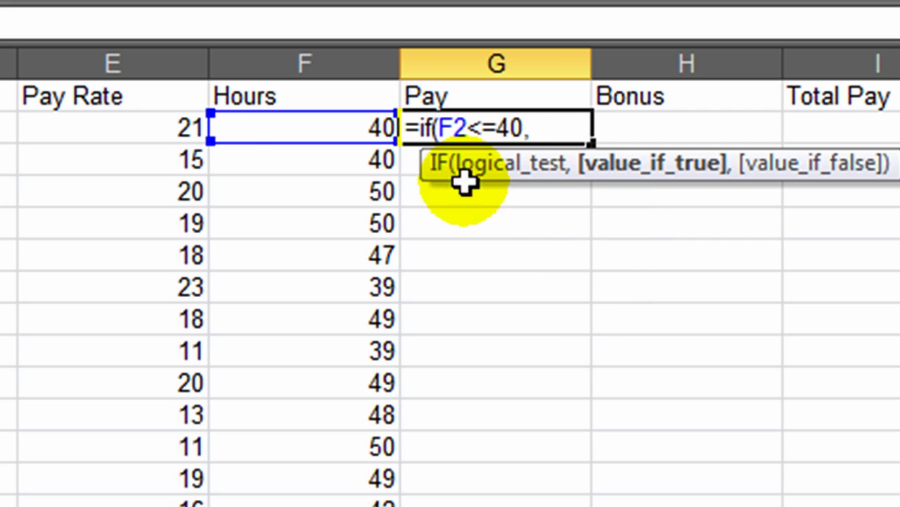
click(116, 128)
text(*)
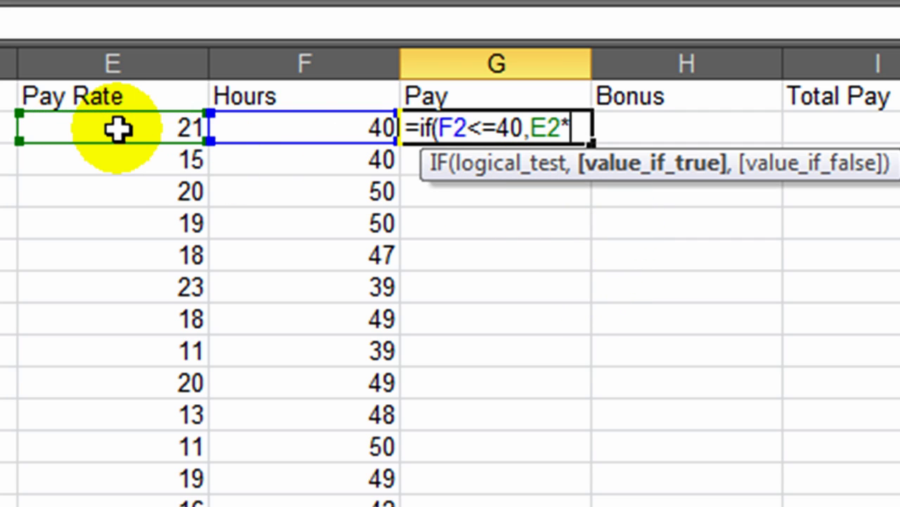
click(288, 127)
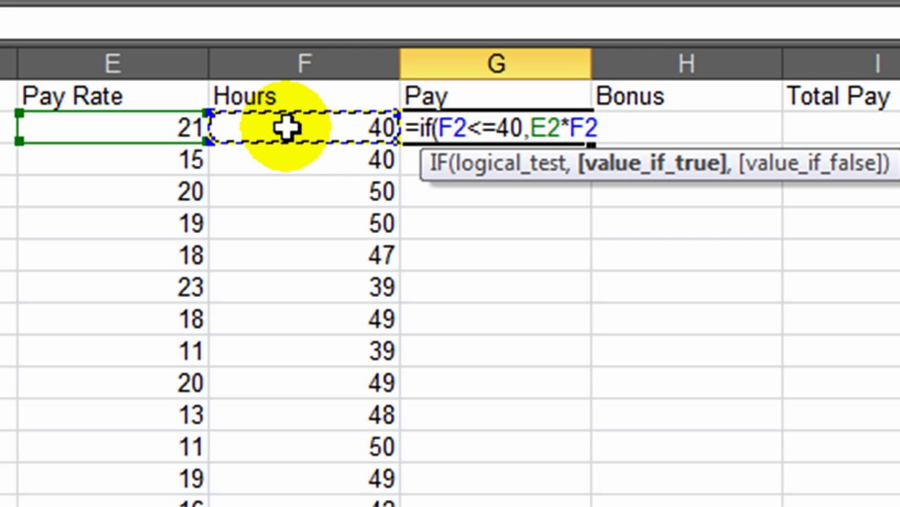
text(,)
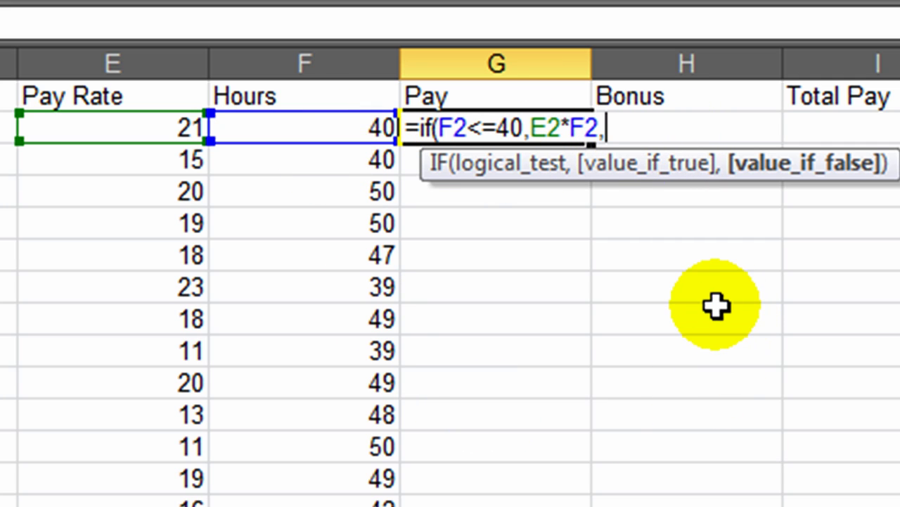
Add the overtime result E2*1.5*(F2-40)+E2*40 and enter it, giving Pay 840.
click(156, 126)
text(*1)
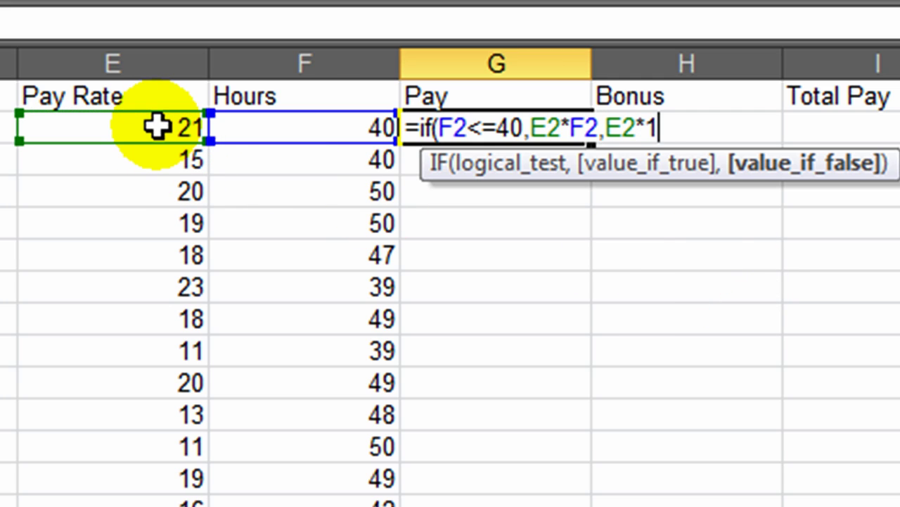
text(.5)
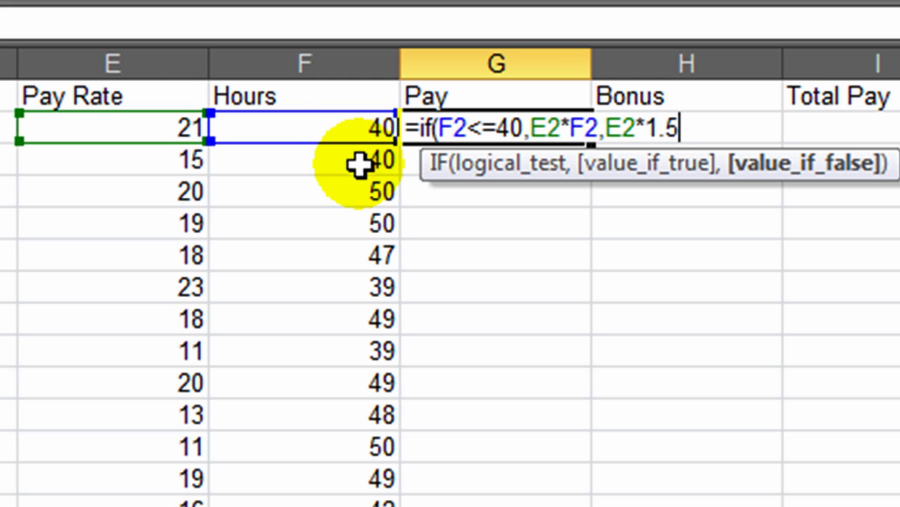
text(*()
click(352, 129)
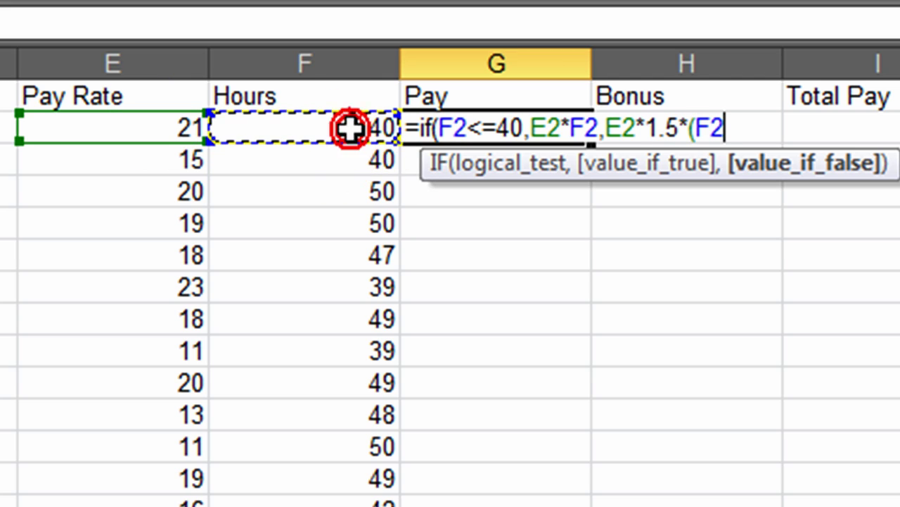
text(-40)
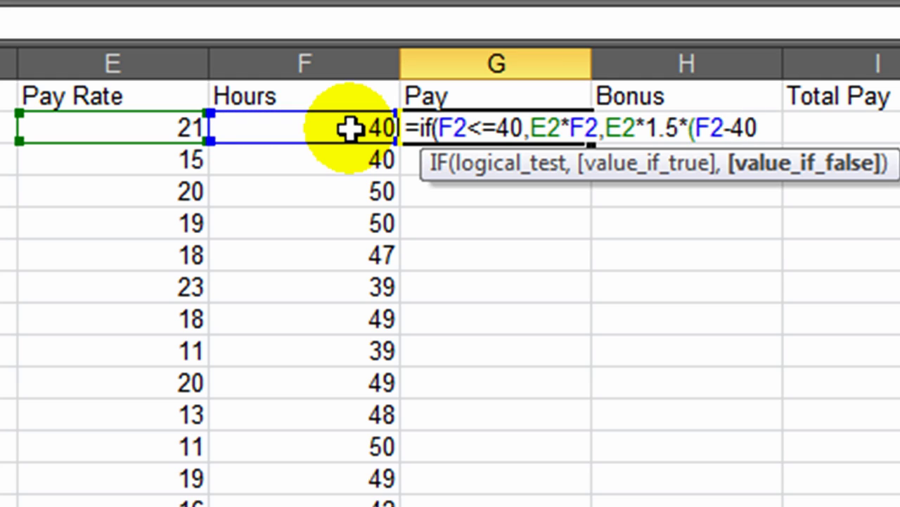
text())
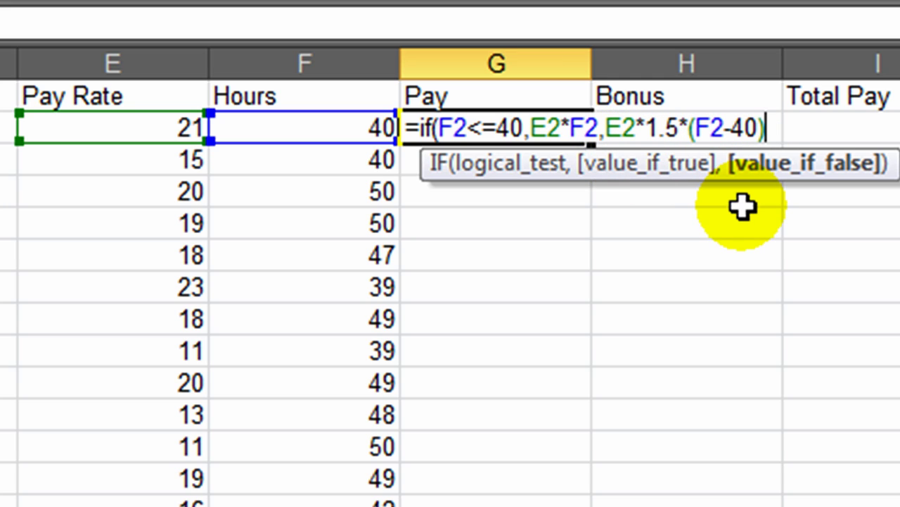
text(+)
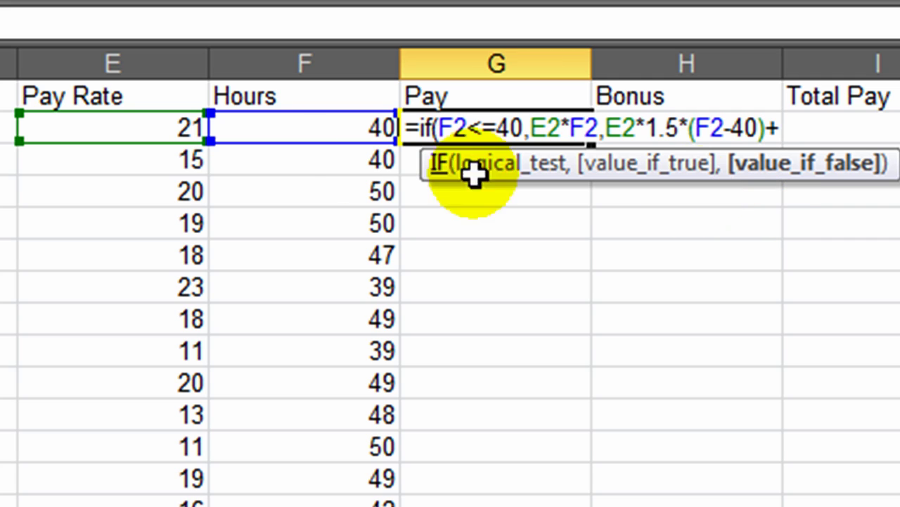
click(111, 129)
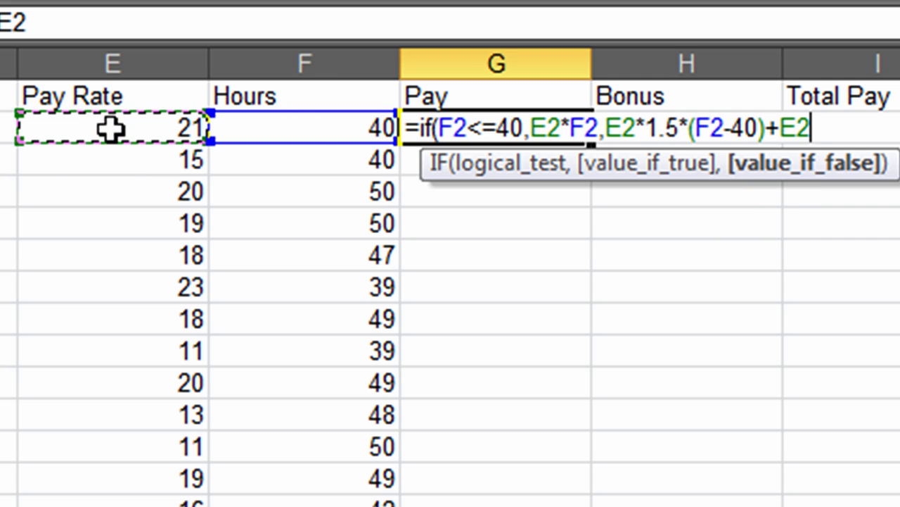
click(110, 129)
text(*)
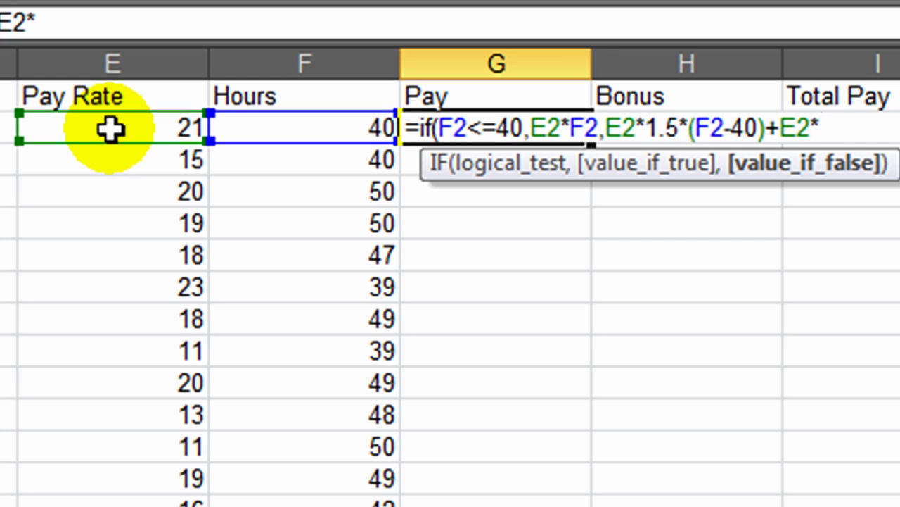
text(40)
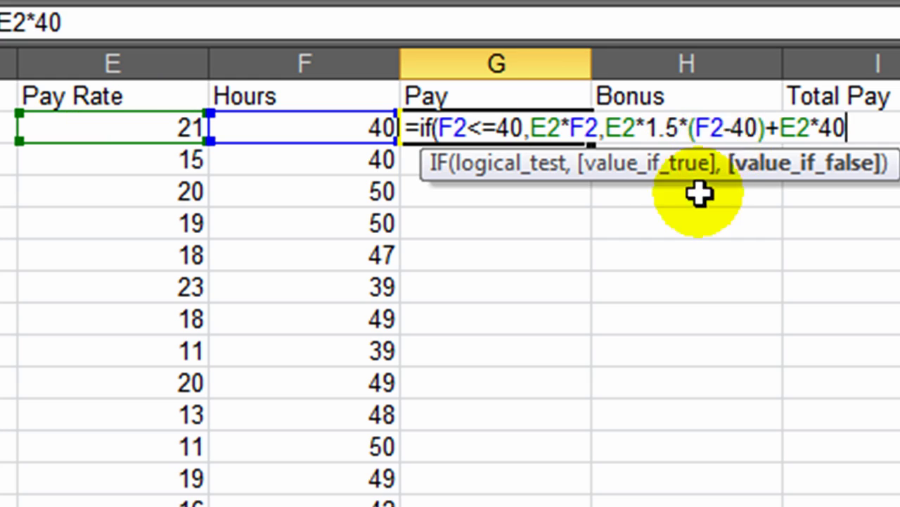
text())
key(Return)
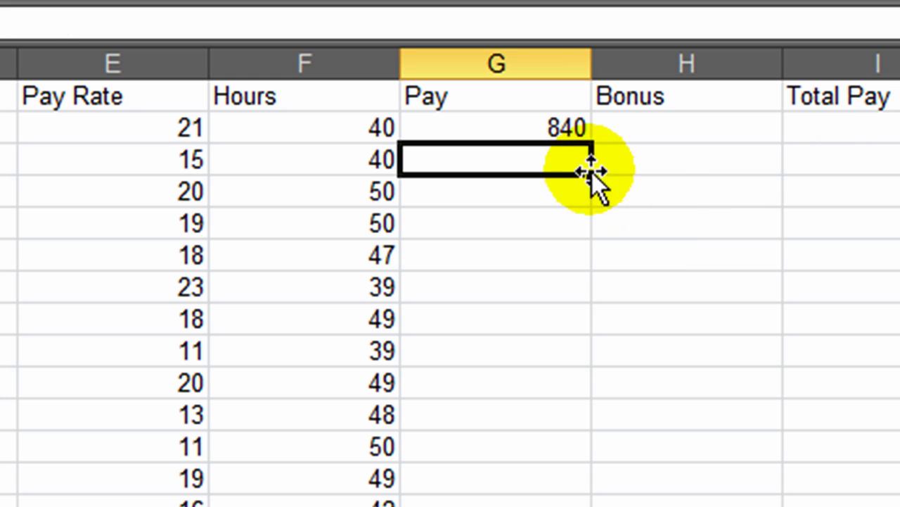
click(547, 127)
double_click(596, 146)
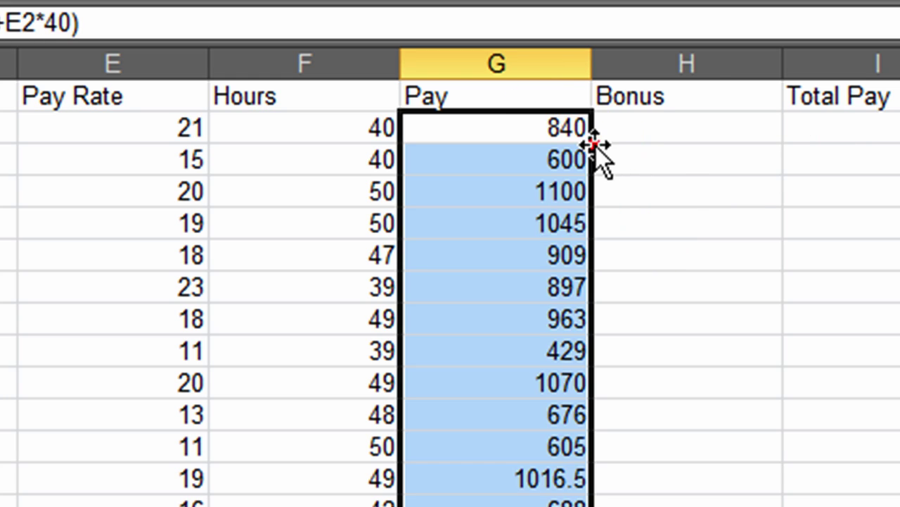
click(513, 294)
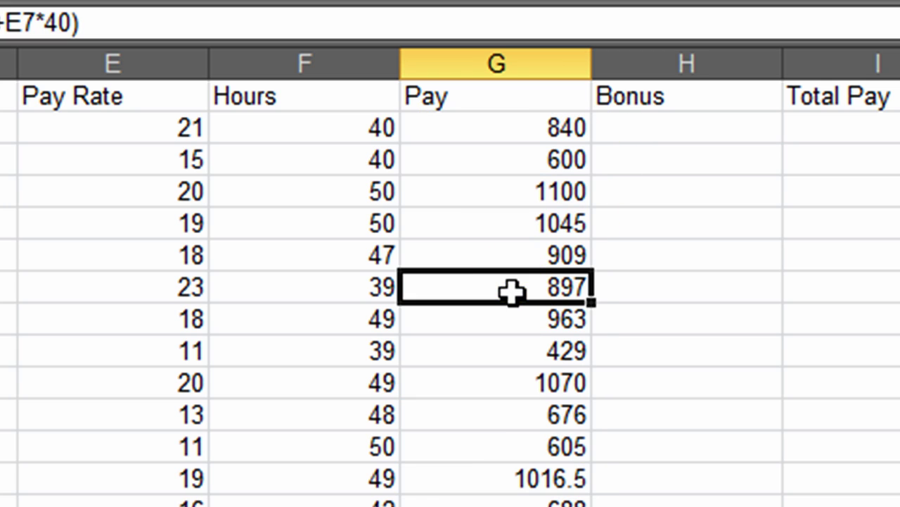
click(173, 200)
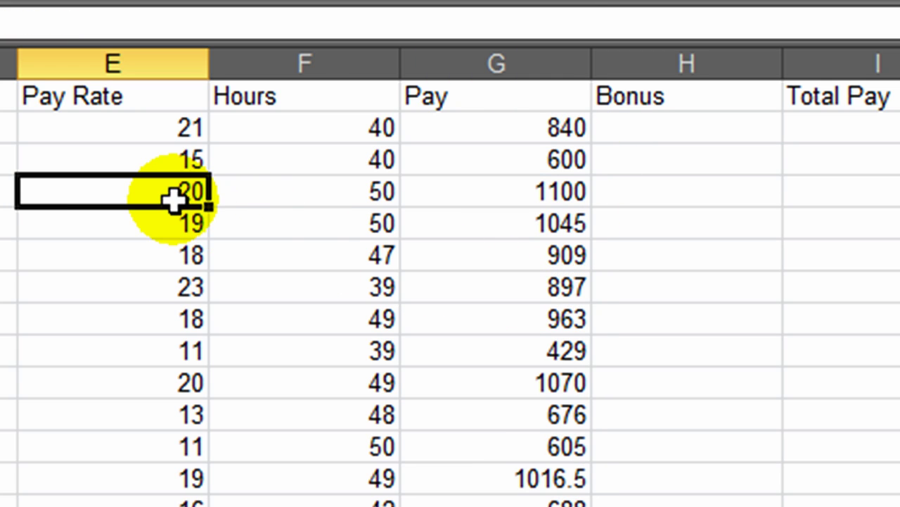
click(315, 200)
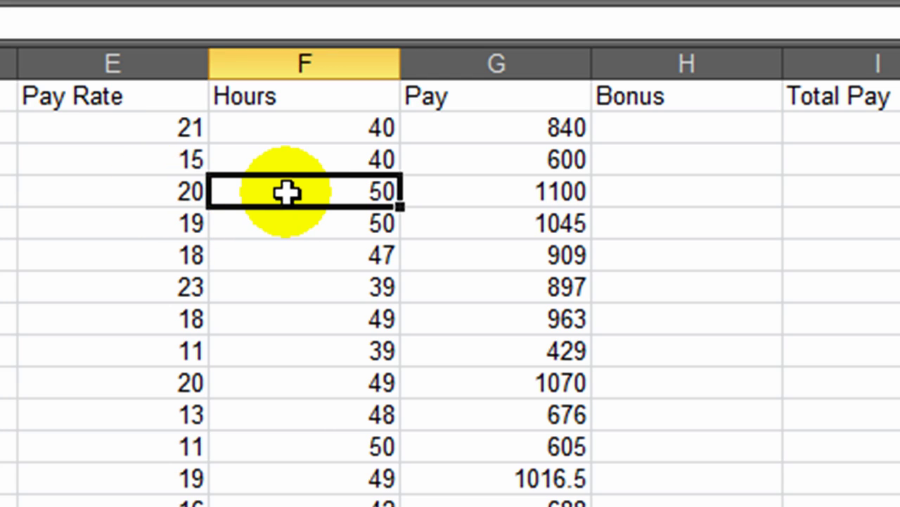
click(499, 195)
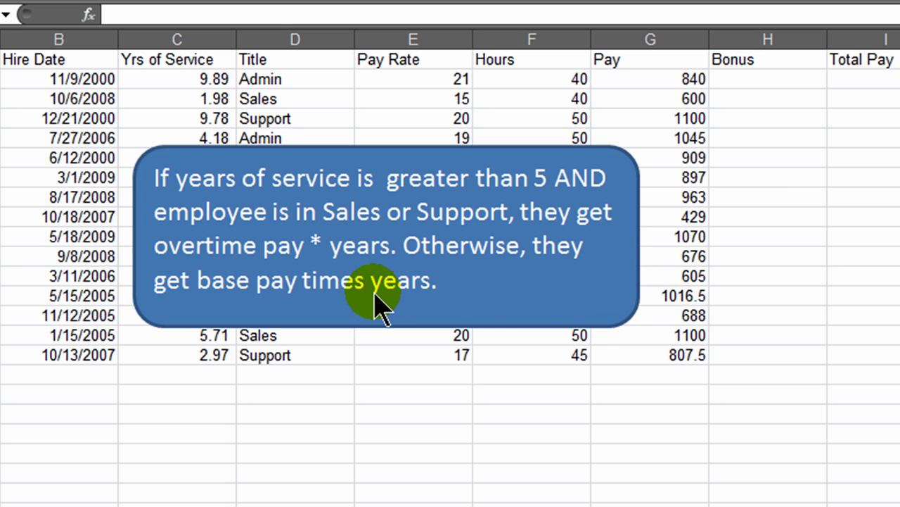
Capitalise 'or' in the callout so it reads 'Sales OR Support'.
click(391, 213)
double_click(407, 214)
text(OR)
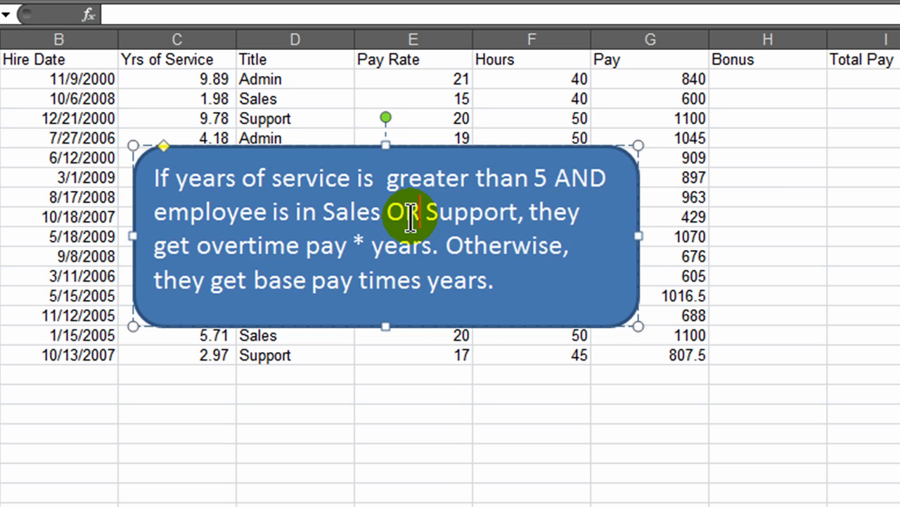
click(483, 470)
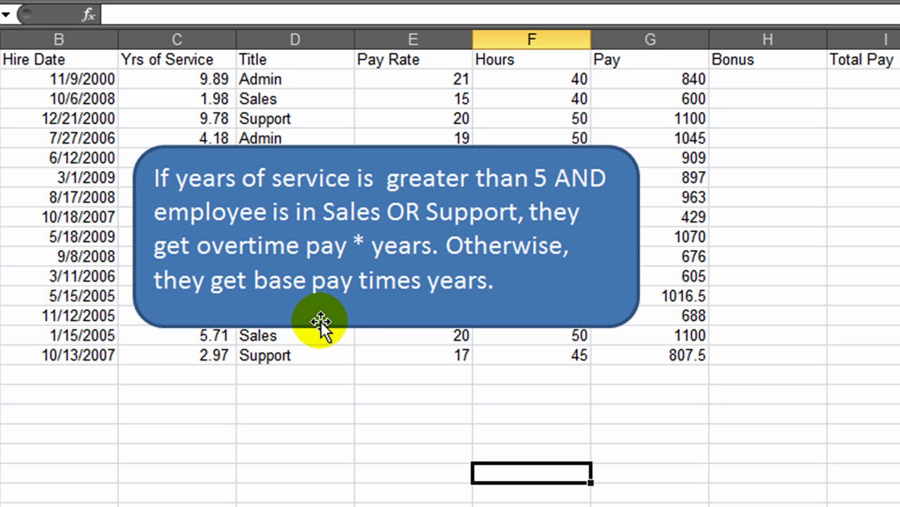
Reposition the bonus-rule callout down and left, clear of the Hours and Pay columns.
drag(458, 145, 425, 199)
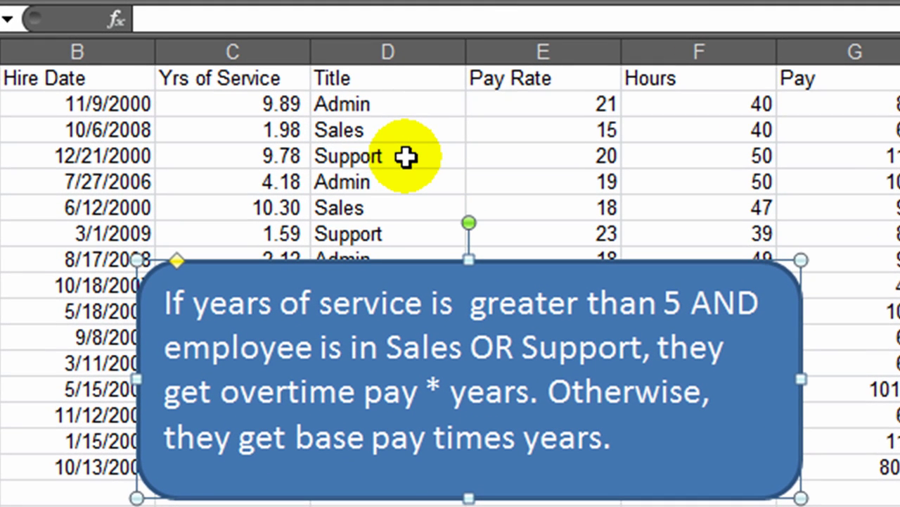
drag(2, 131, 885, 157)
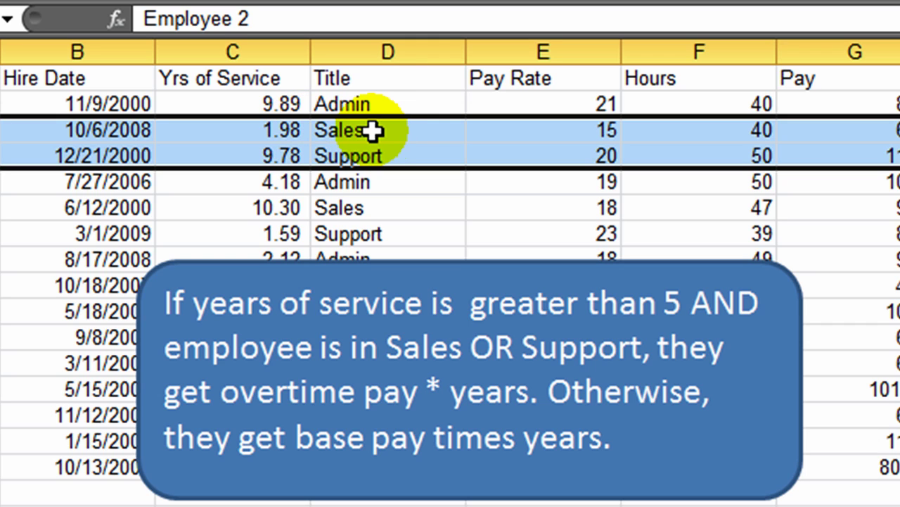
drag(436, 267, 344, 254)
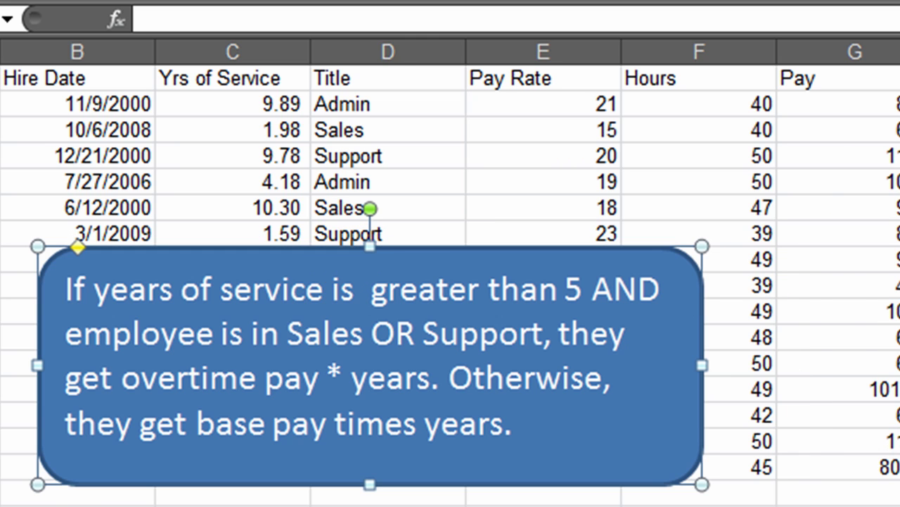
key(Escape)
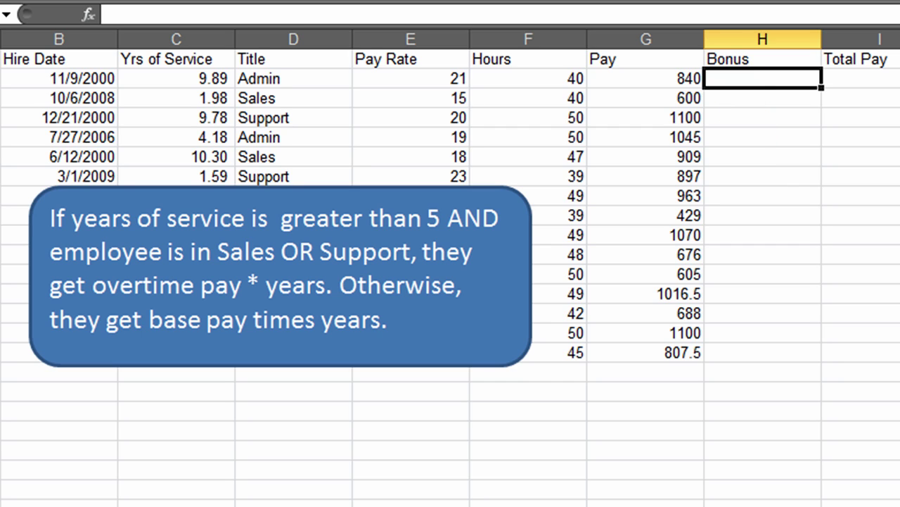
Start H2's bonus formula with =IF(AND(C2>5, testing over 5 years of service.
scroll(451, 281, right, 1)
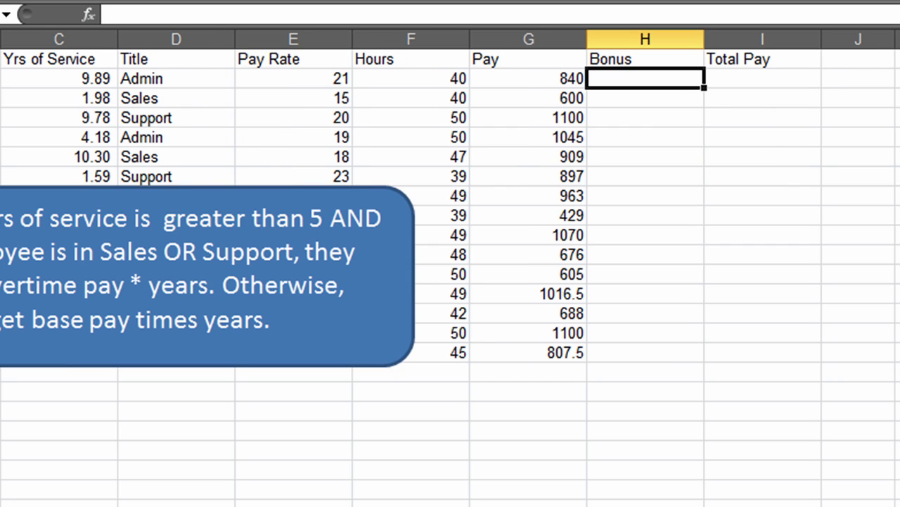
click(643, 161)
click(612, 81)
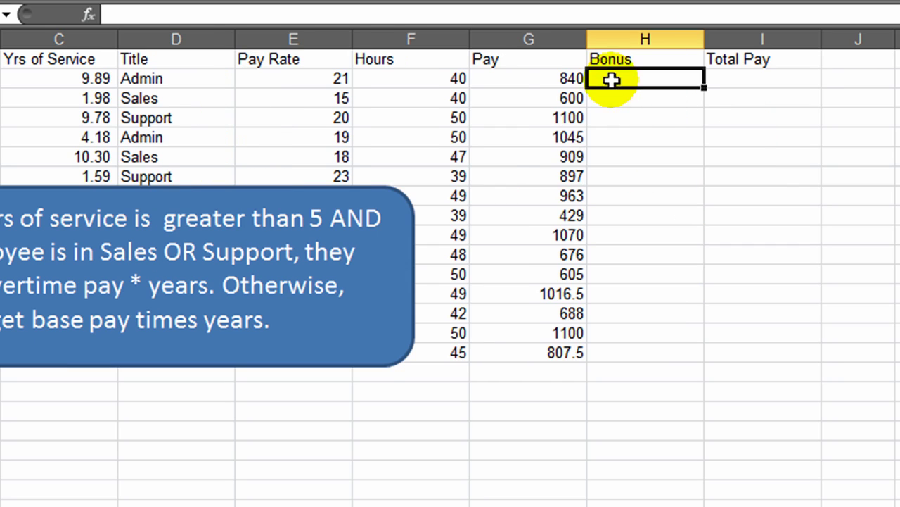
text(=IF()
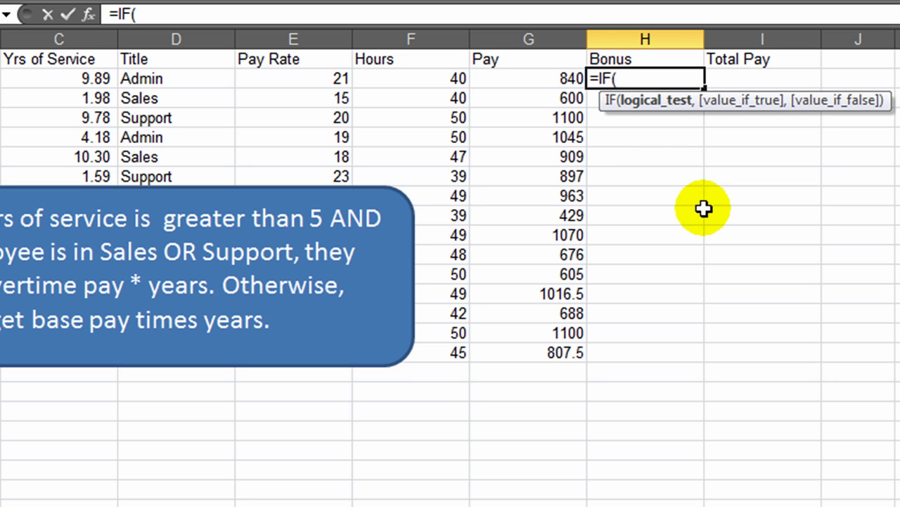
text(AND())
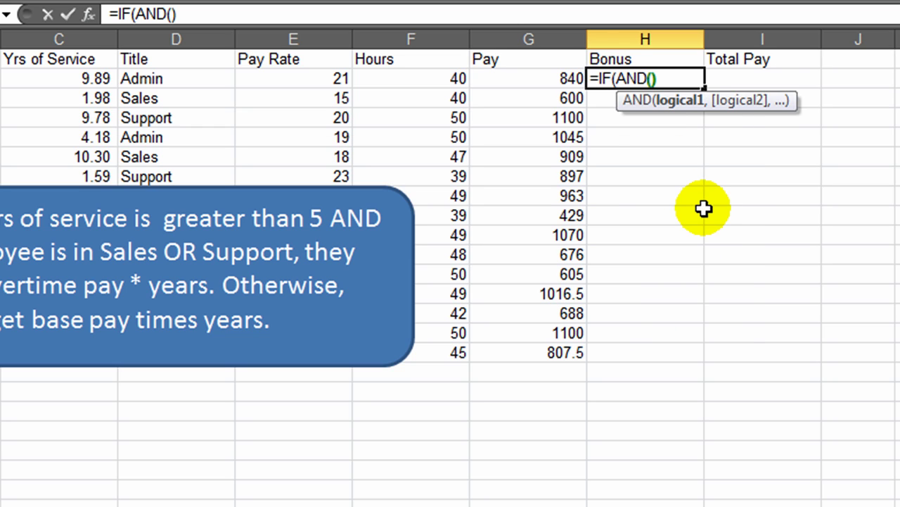
key(Right)
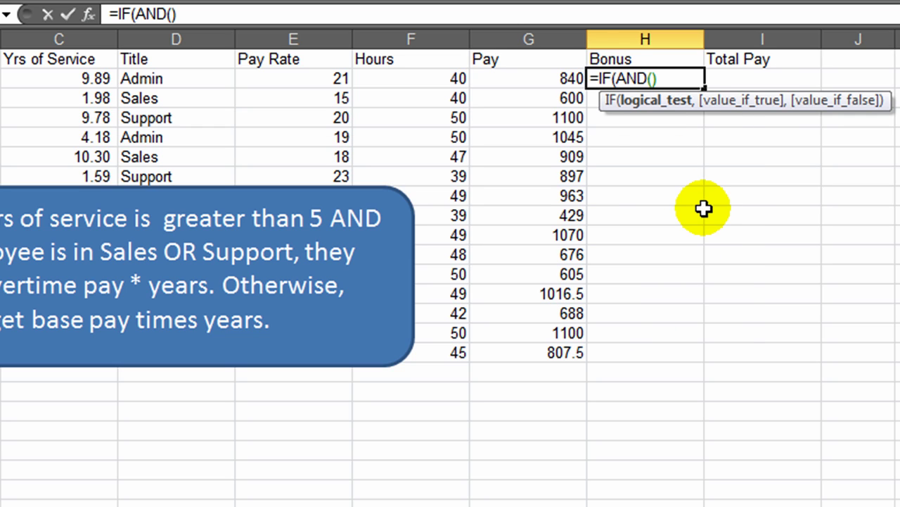
click(654, 78)
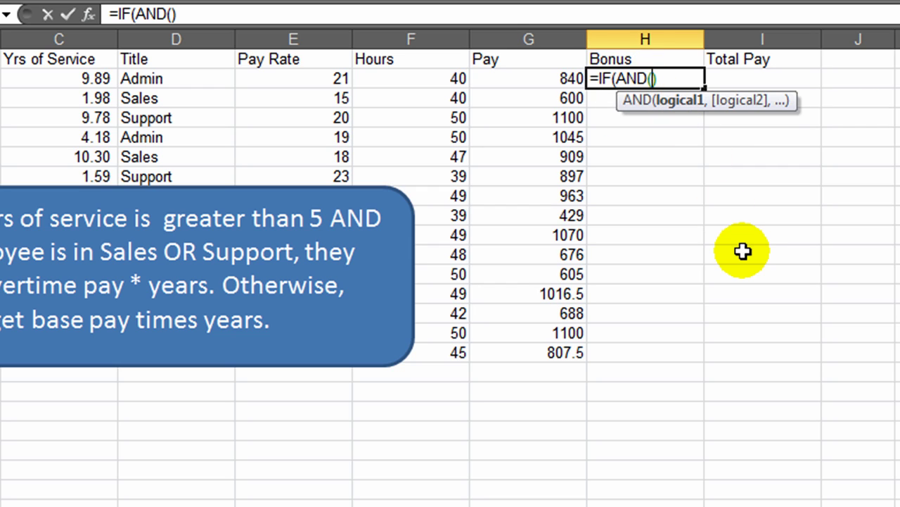
click(93, 80)
text(>5,)
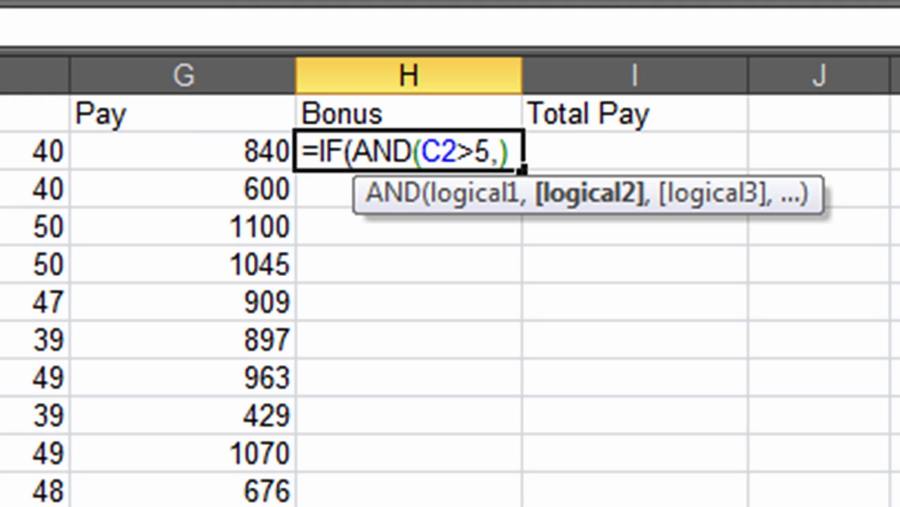
Add OR(D2="Sales",D2="Support") as the second AND condition.
text(OR)
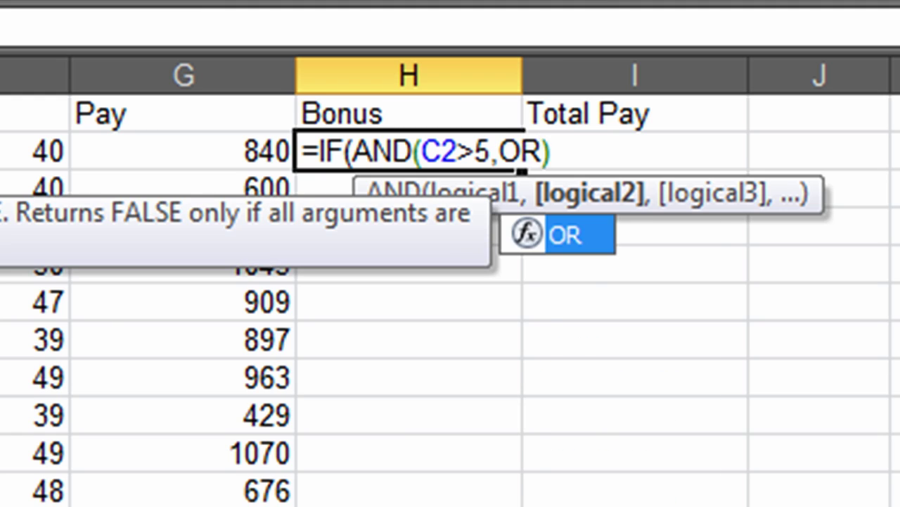
text(9)
key(BackSpace)
text(())
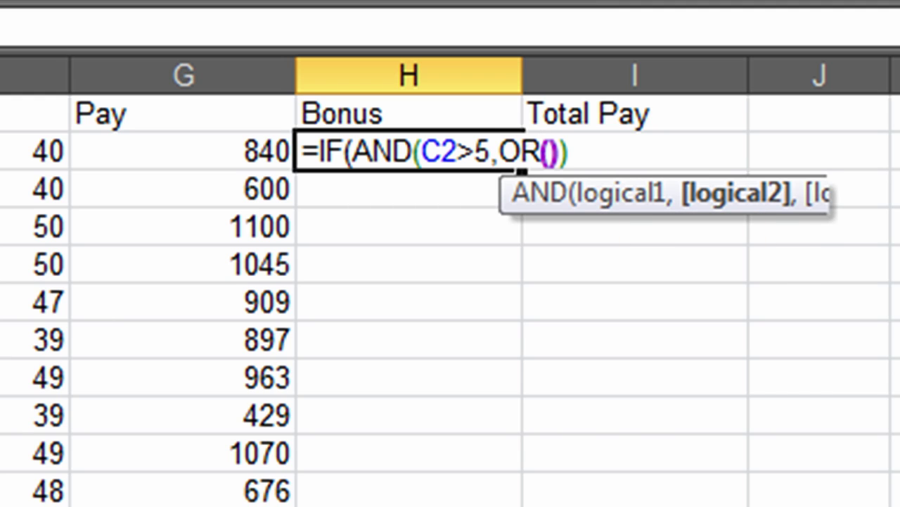
click(548, 152)
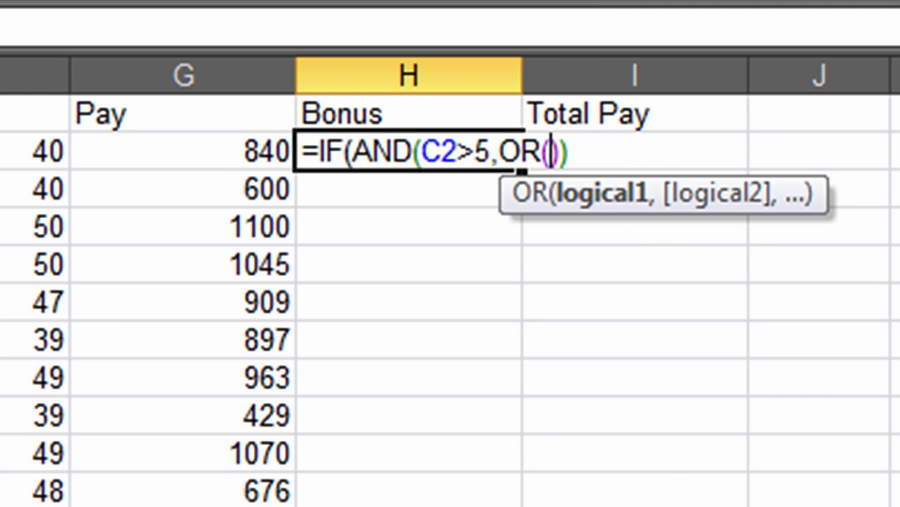
text(D2)
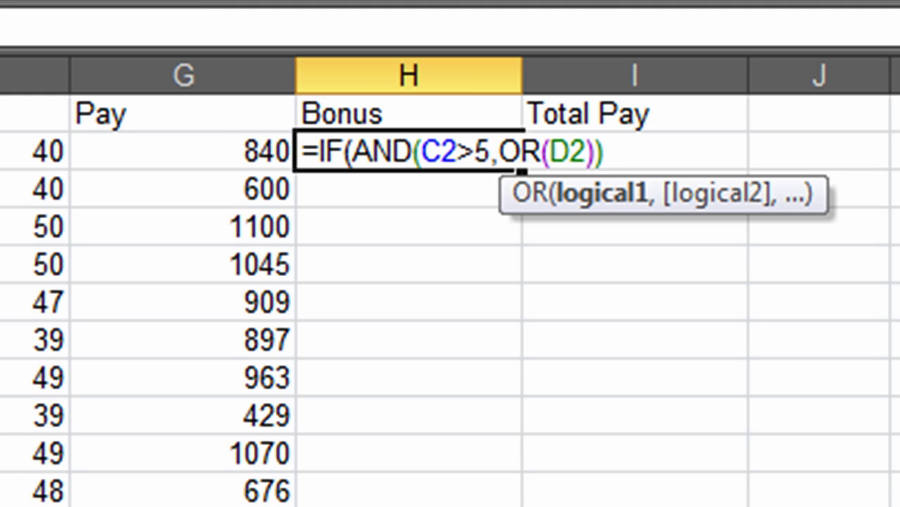
text(=")
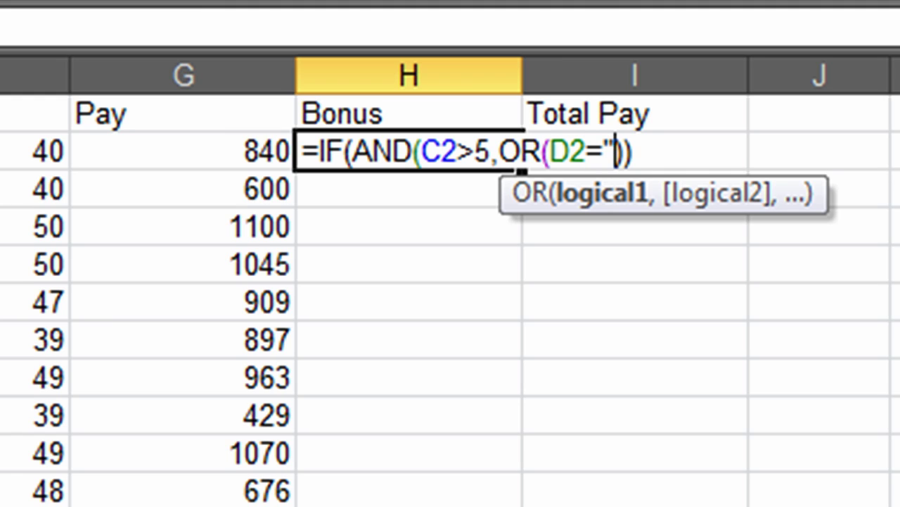
text(Sales")
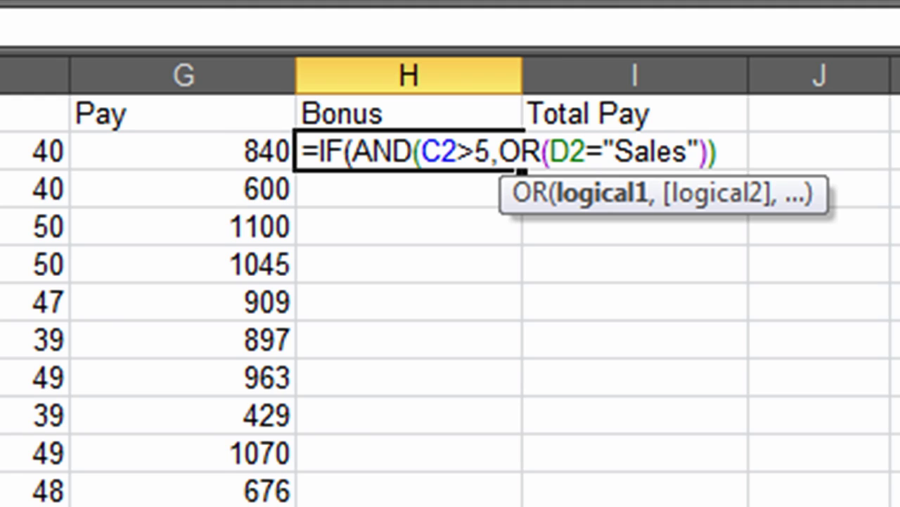
text(,)
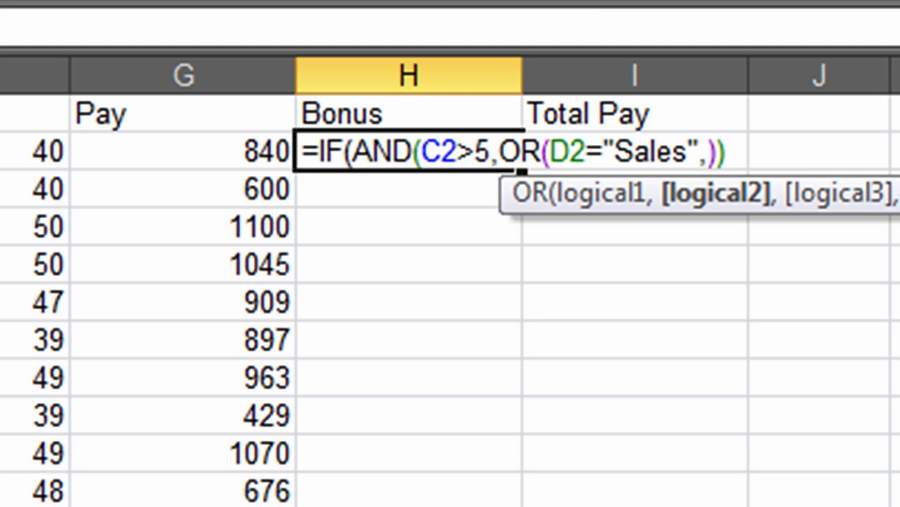
text(D2)
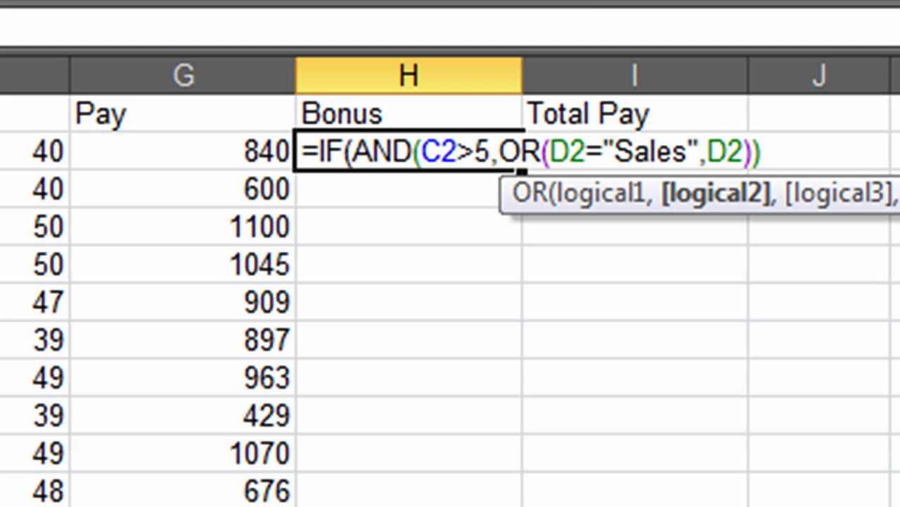
text(=")
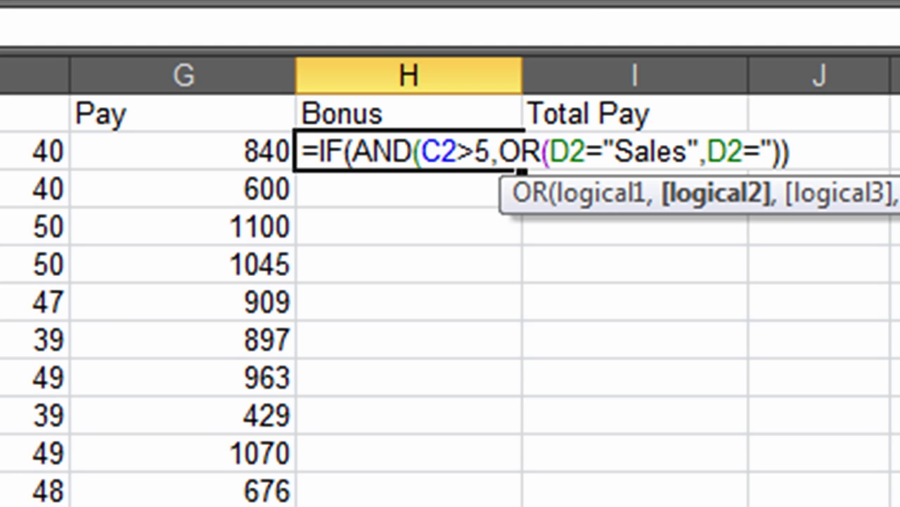
text(Support")
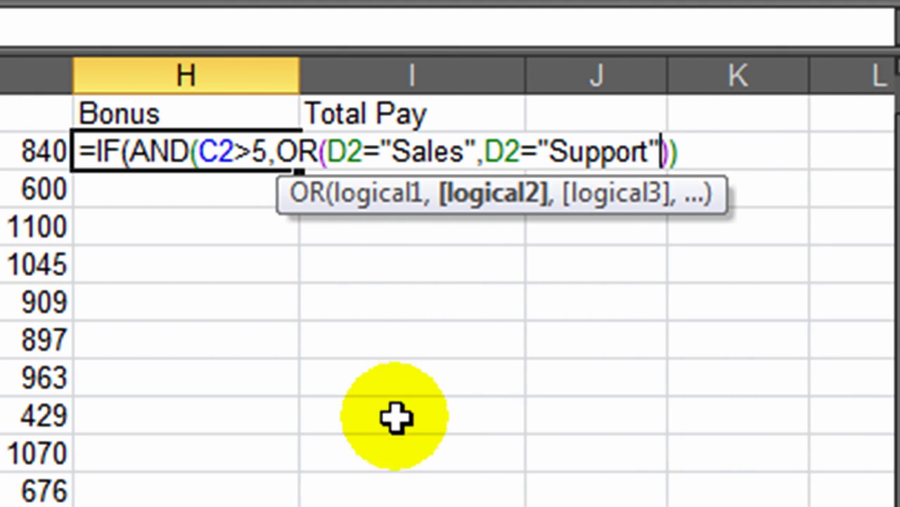
click(99, 161)
click(105, 148)
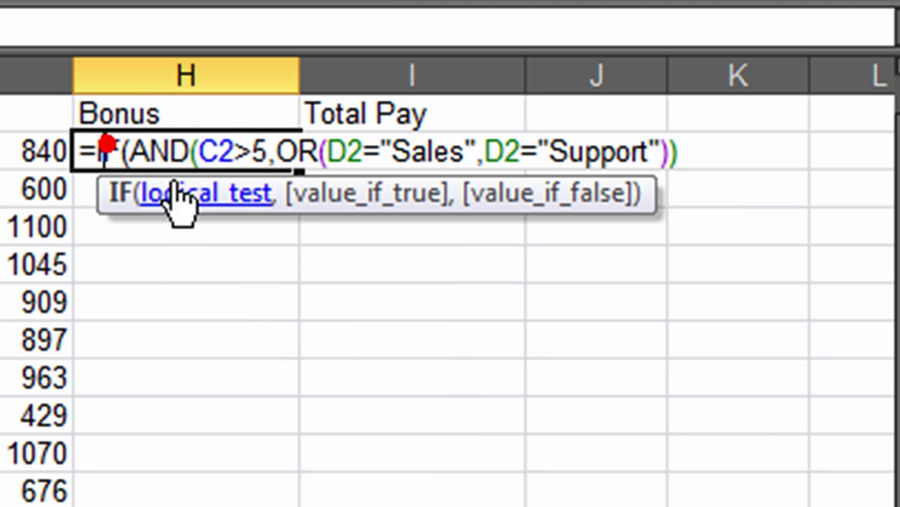
click(204, 195)
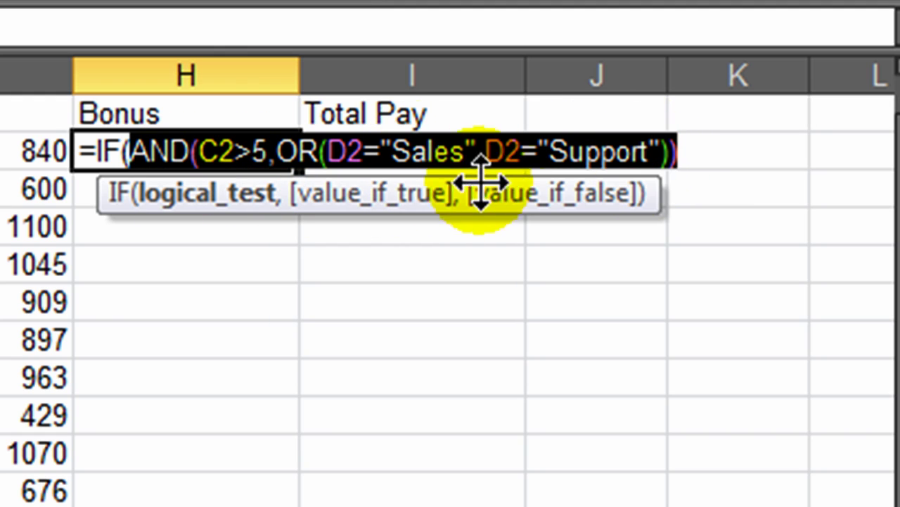
Finish the H2 formula after the OR test with E2*1.5*C2 if true and E2*C2 otherwise.
click(665, 158)
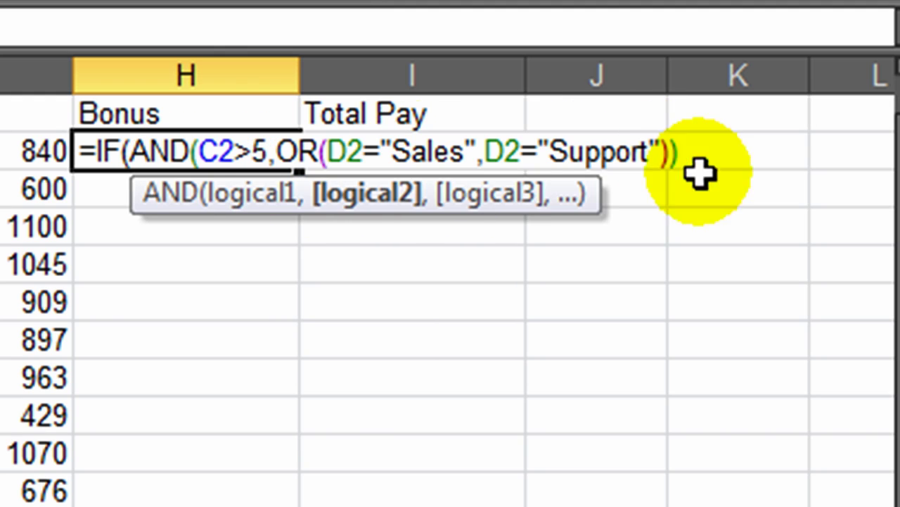
text(,)
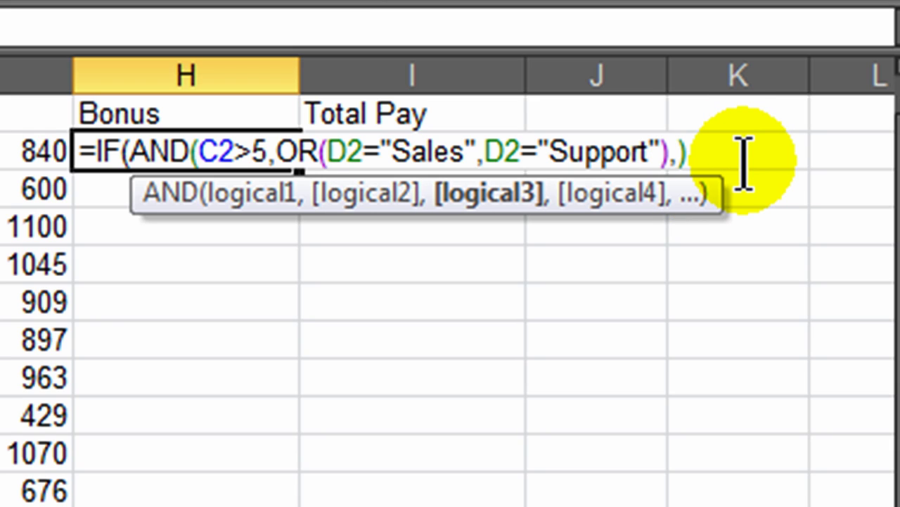
key(BackSpace)
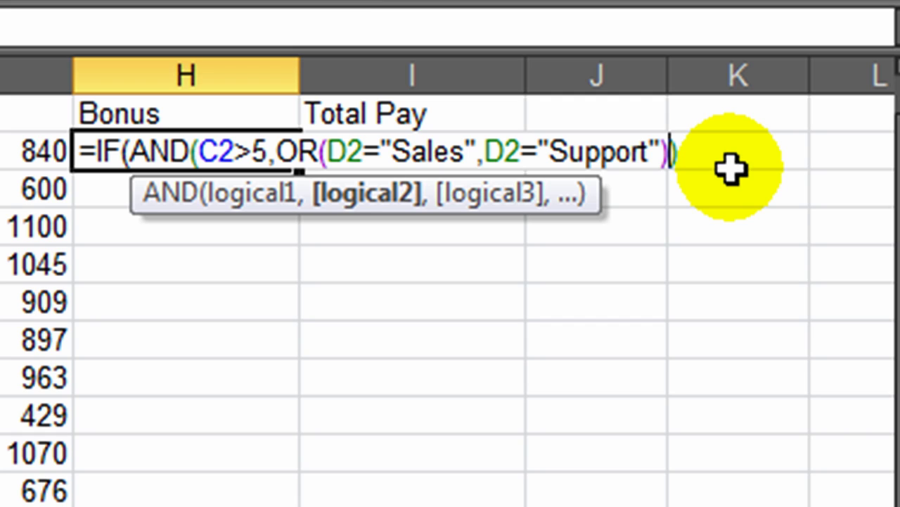
text())
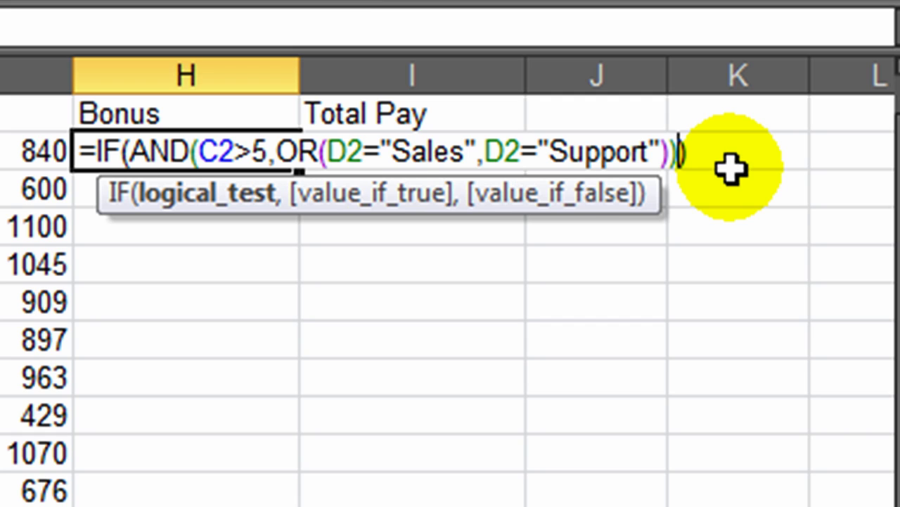
text(,)
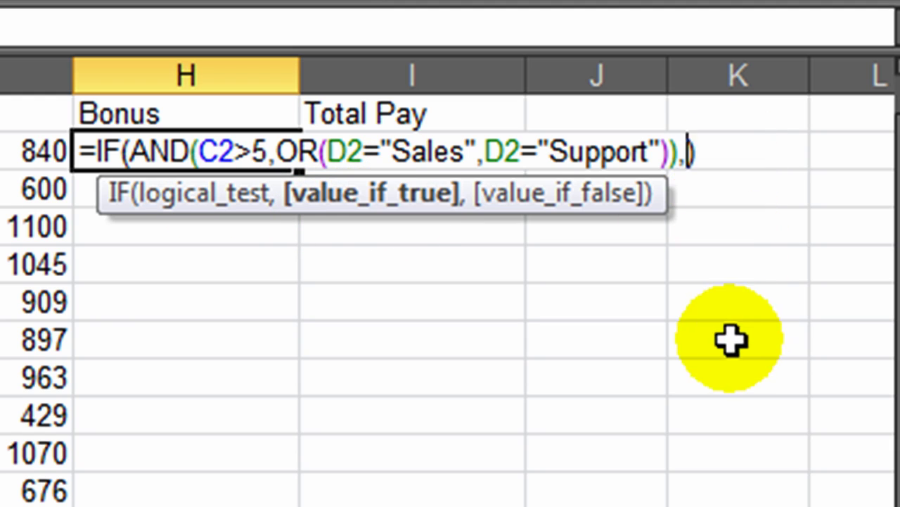
text(E2*)
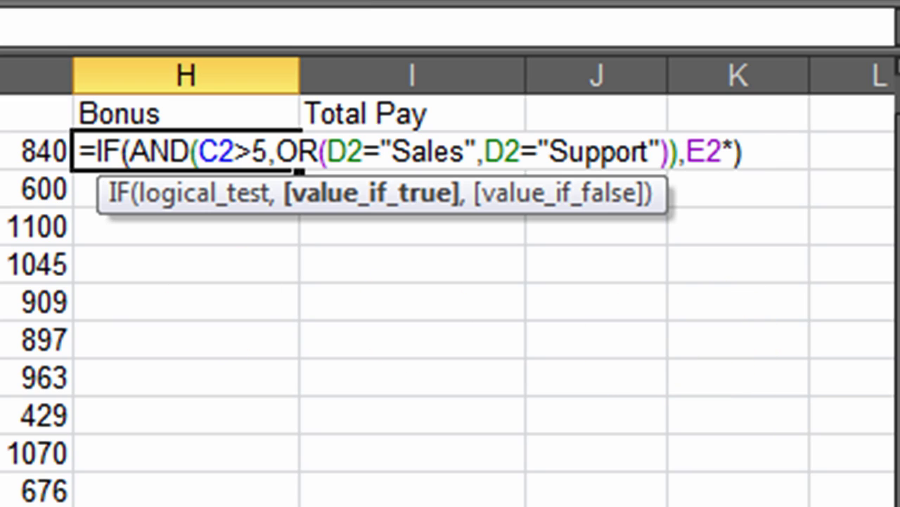
text(1.5*)
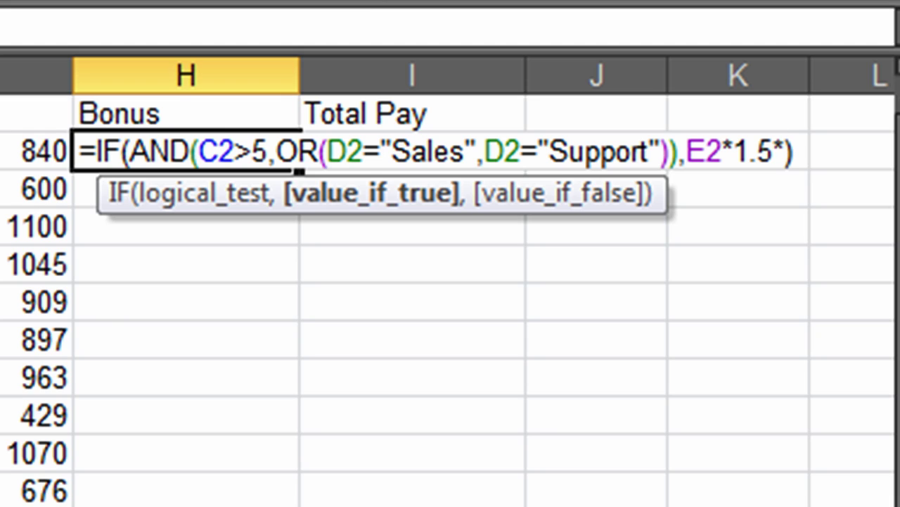
text(C2)
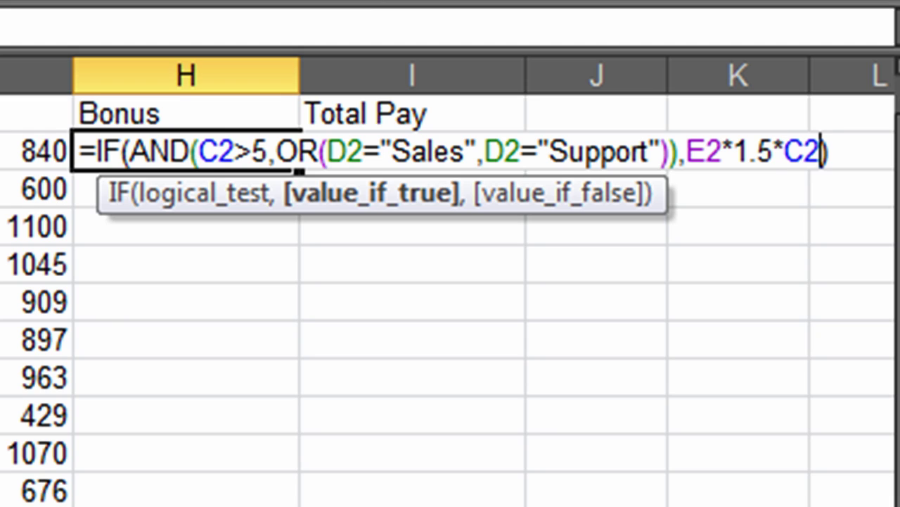
text(,)
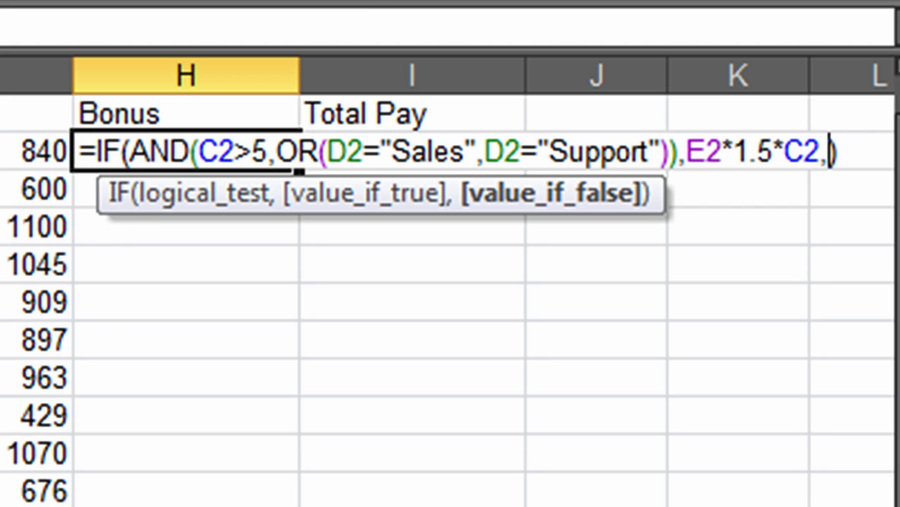
text(E2)
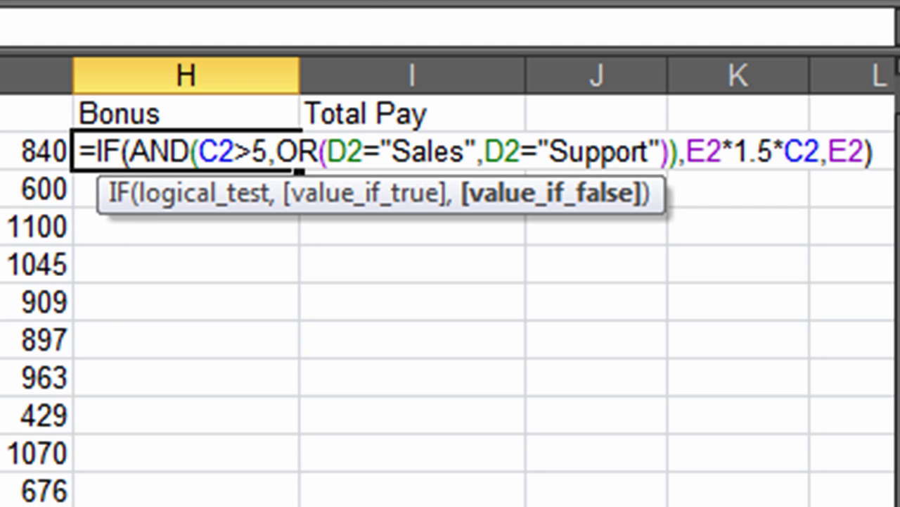
text(*C2)
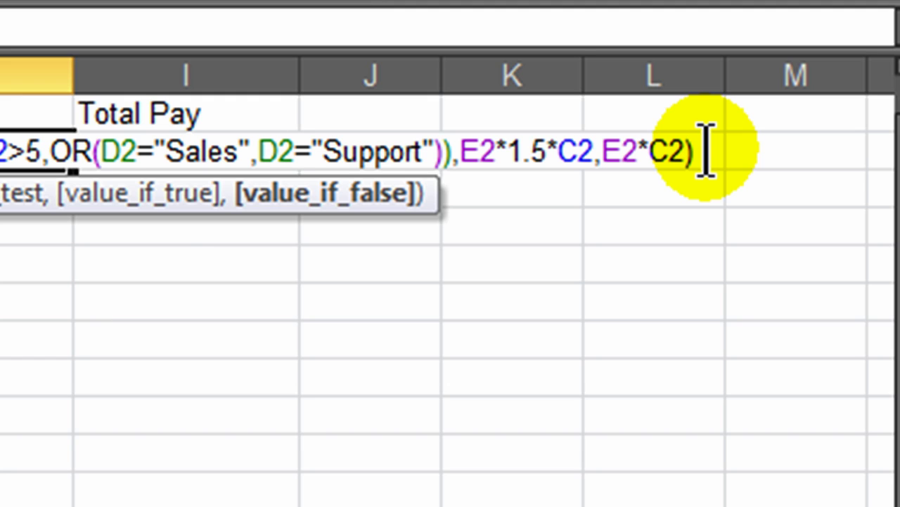
Check the AND condition and both result calculations, then enter the bonus formula in H2.
click(7, 191)
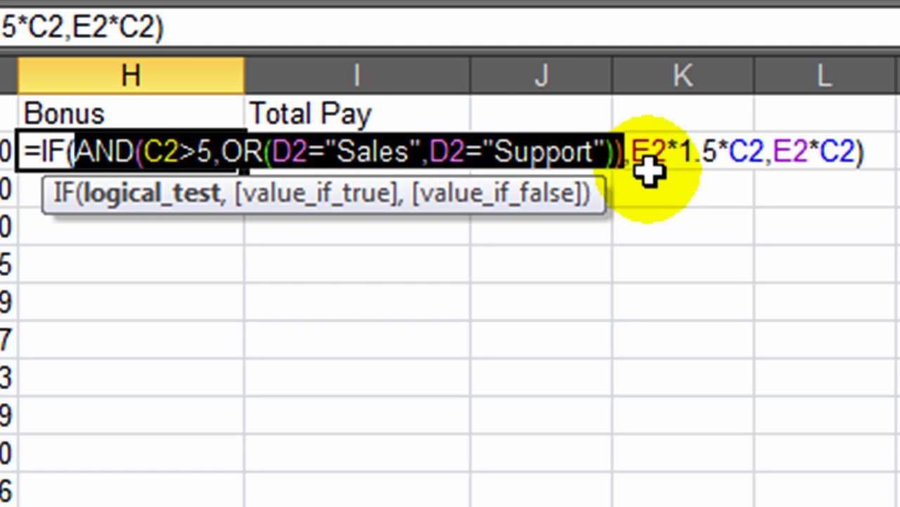
click(337, 204)
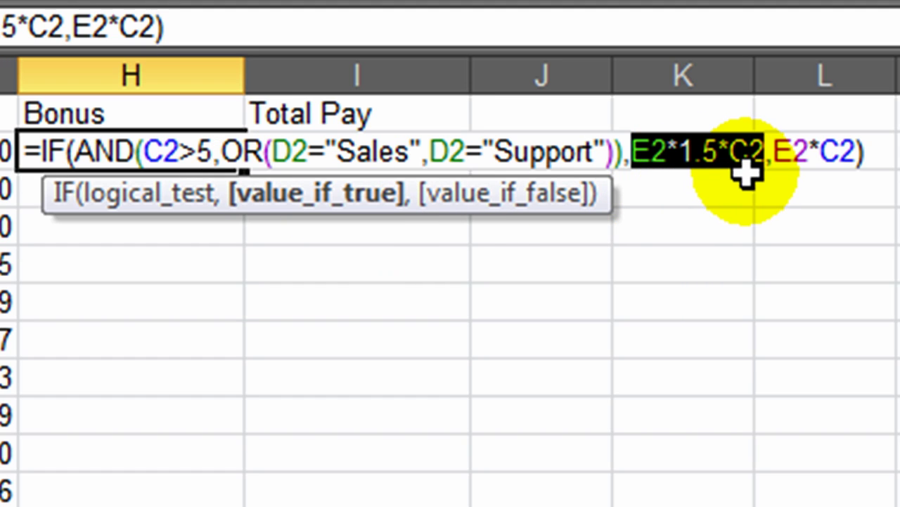
click(552, 195)
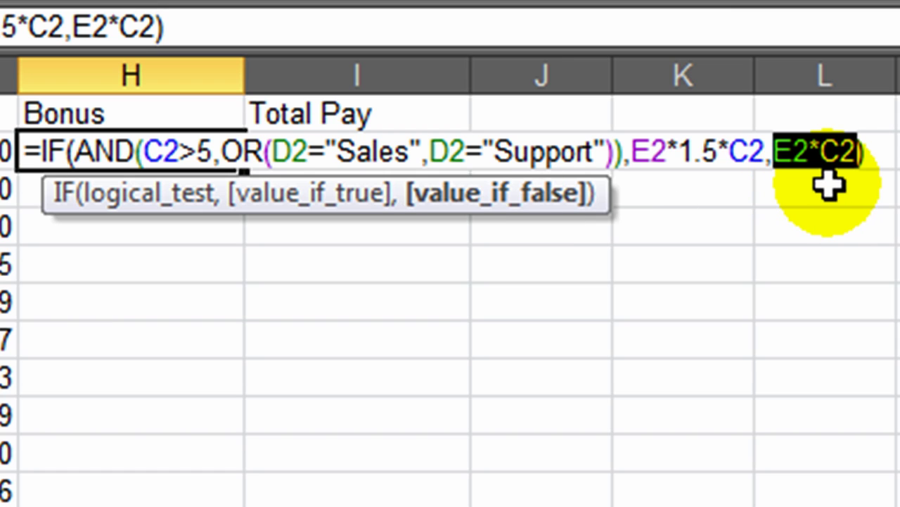
key(Return)
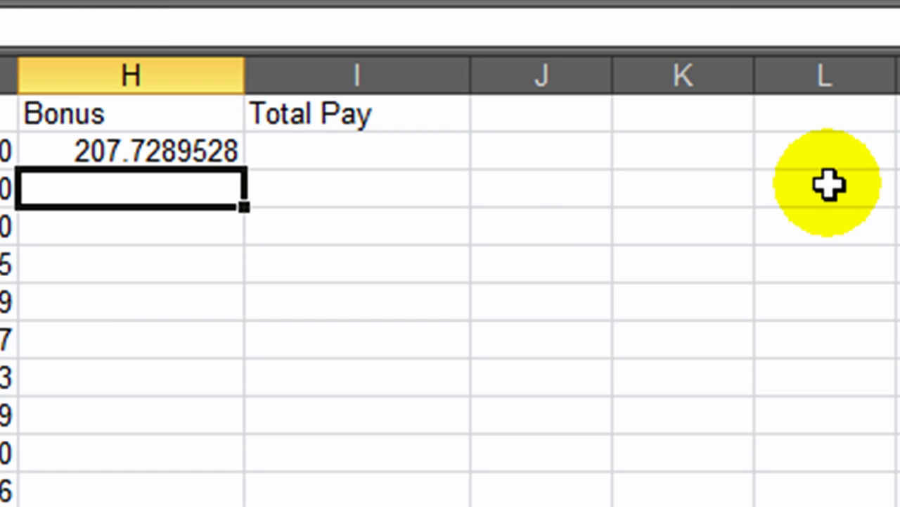
Fill the bonus formula down to H16 in Accounting format and check the copy in H3.
click(218, 151)
double_click(544, 118)
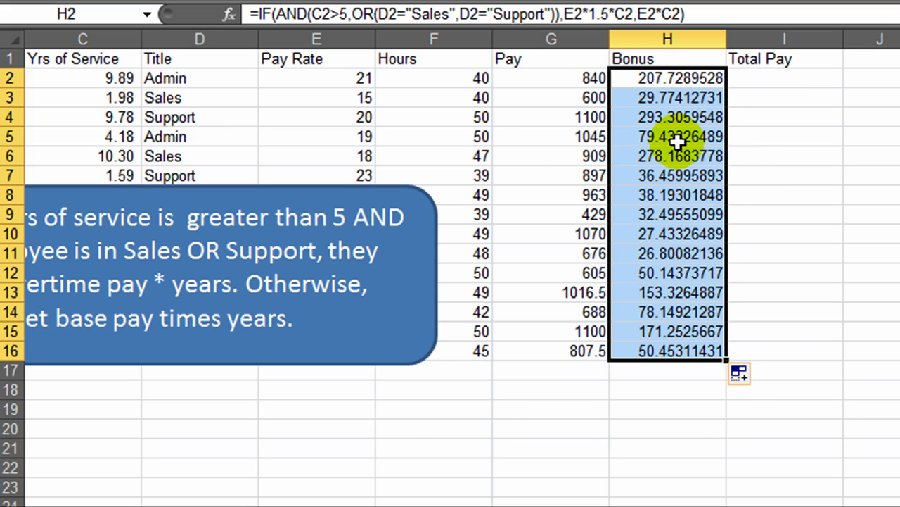
click(583, 2)
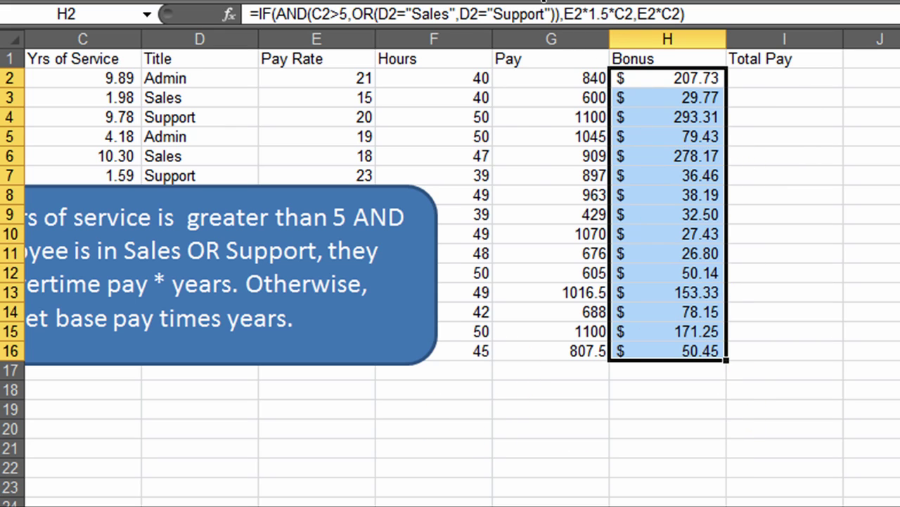
click(460, 428)
click(677, 99)
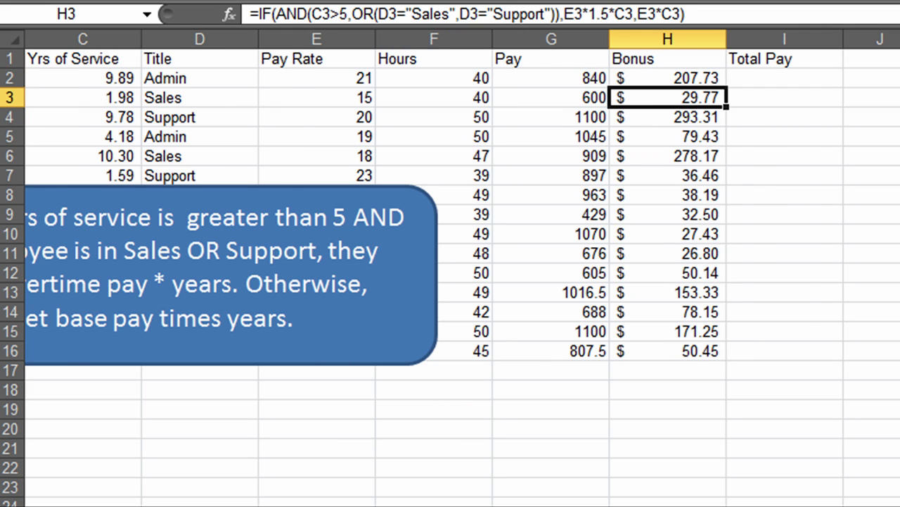
scroll(357, 136, left, 1)
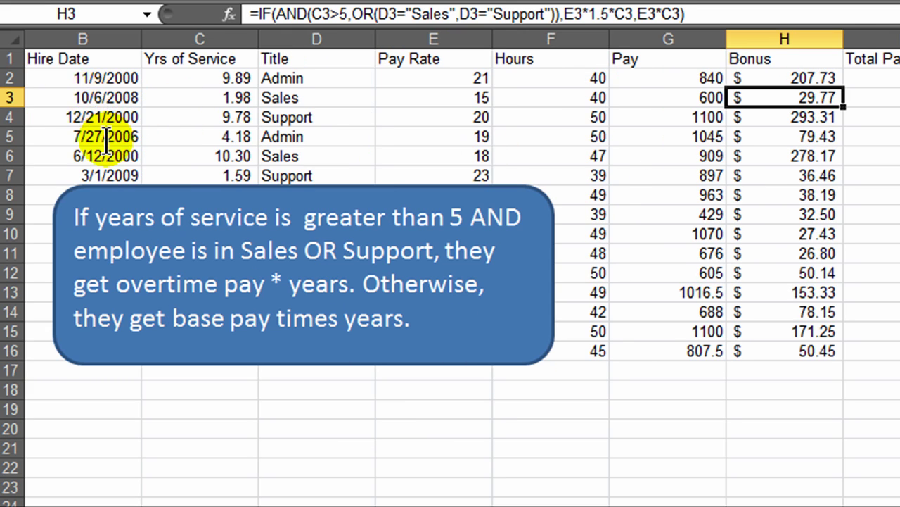
scroll(149, 135, left, 1)
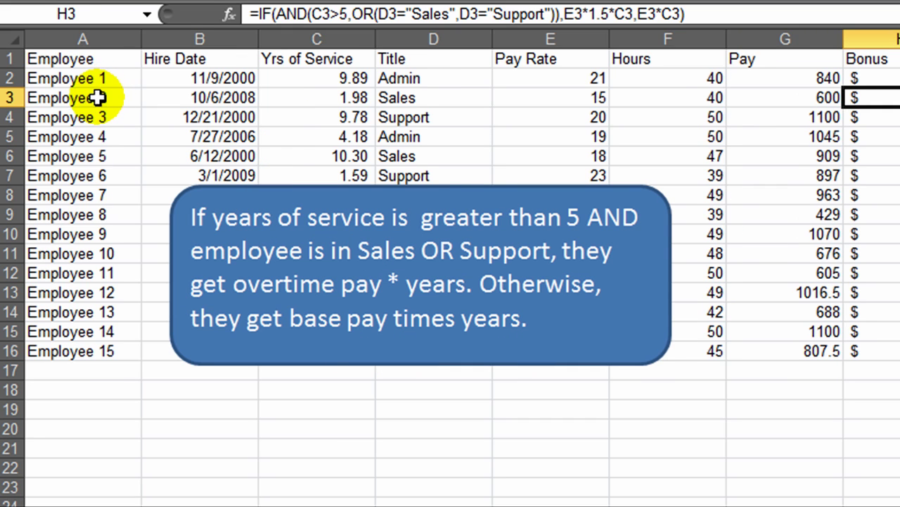
drag(99, 98, 885, 98)
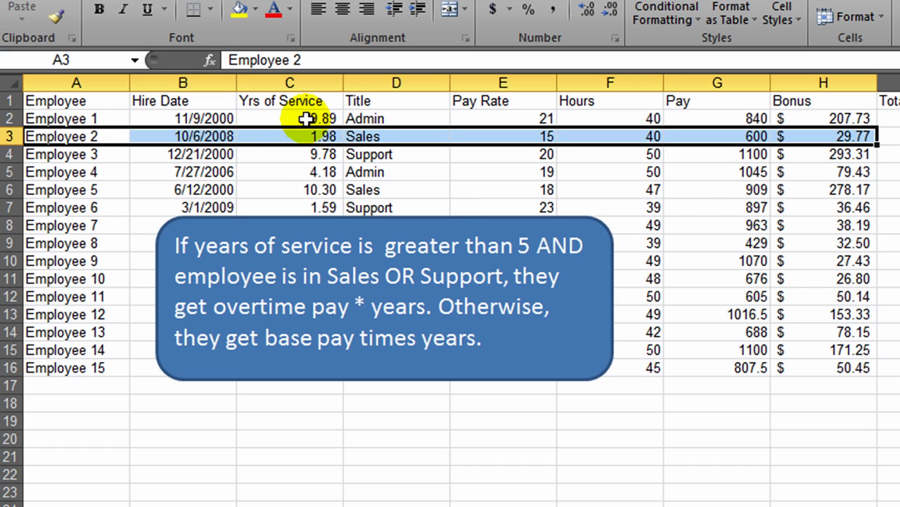
drag(95, 120, 809, 119)
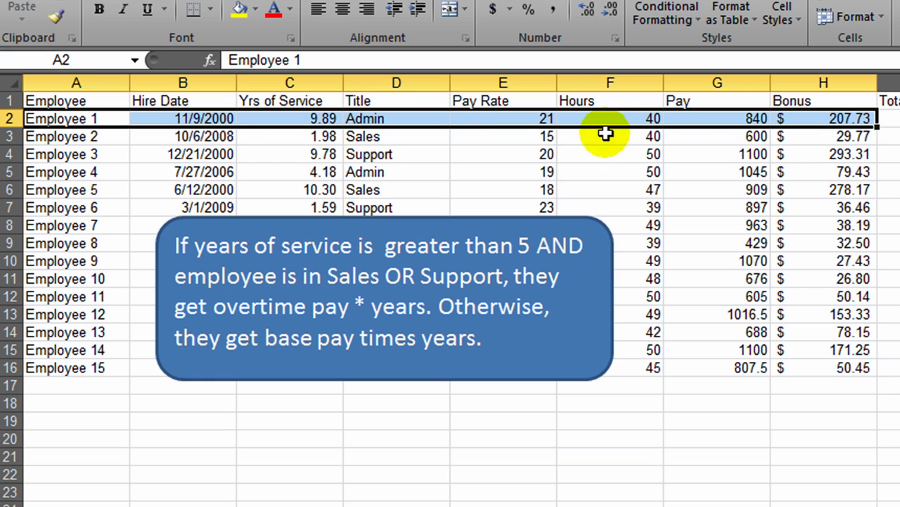
click(816, 117)
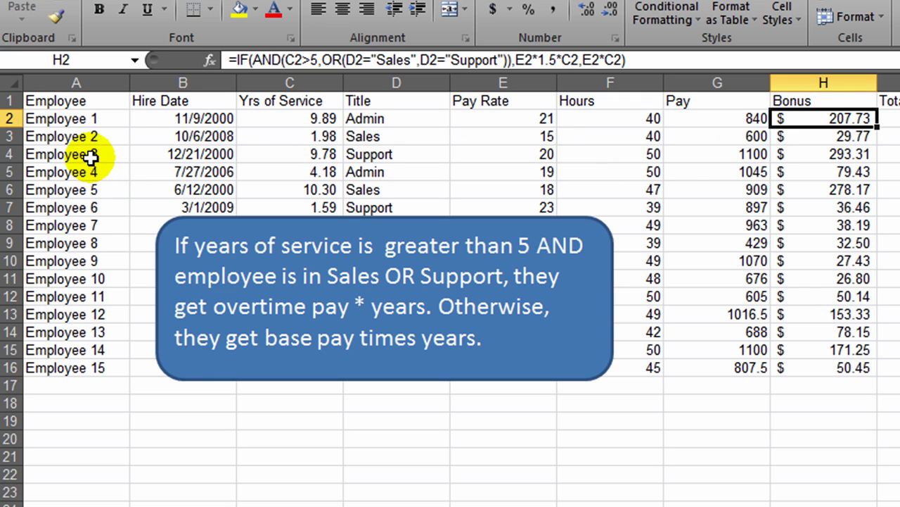
drag(88, 155, 802, 148)
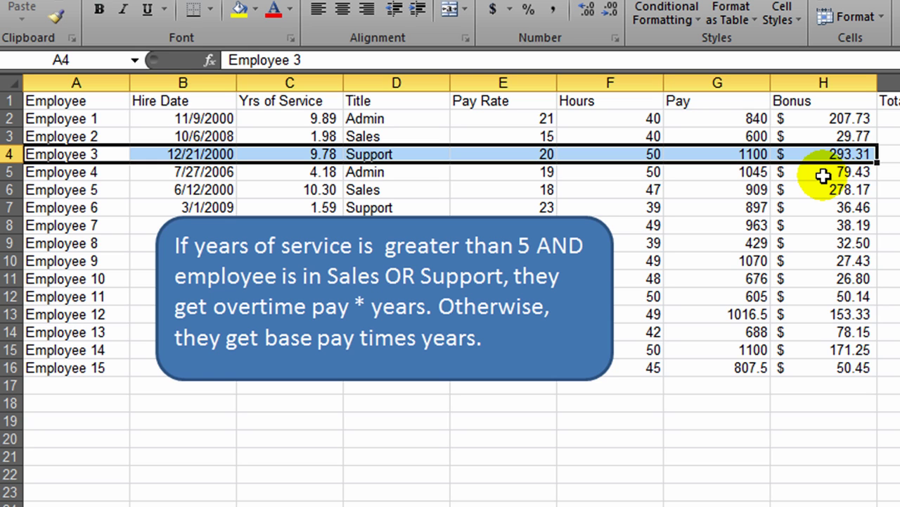
Enter =G2+H2 in I2 and fill it down the Total Pay column.
click(898, 120)
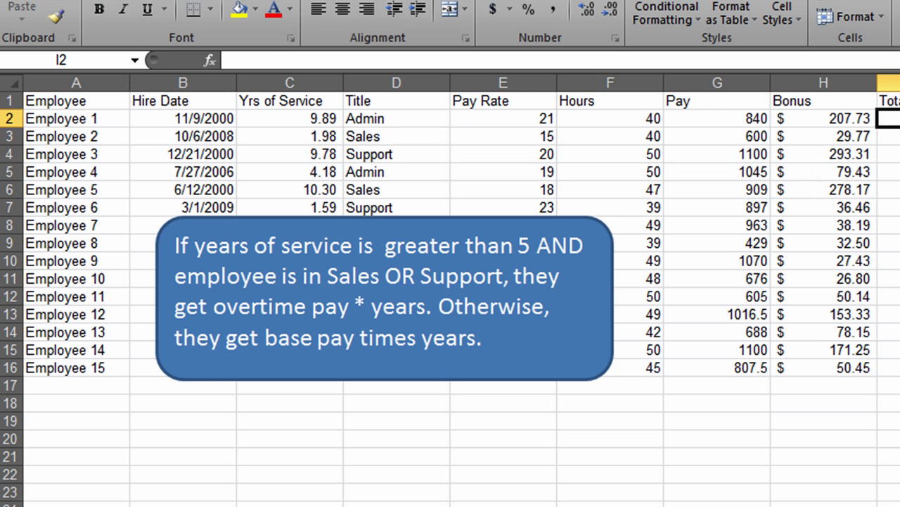
text(=)
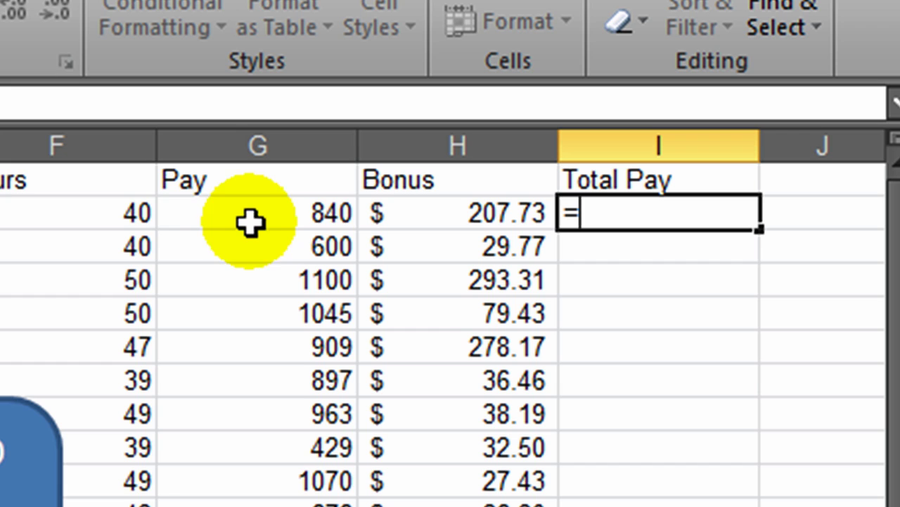
click(715, 120)
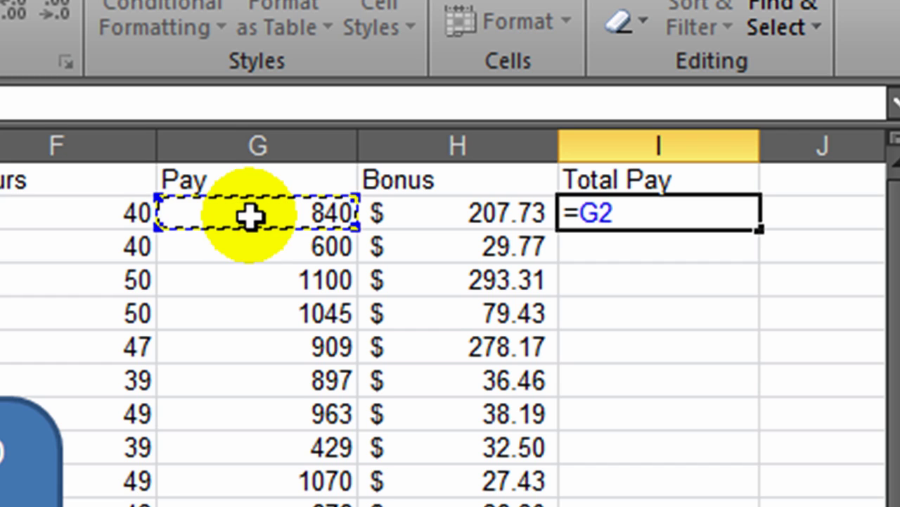
text(+)
click(459, 211)
key(Return)
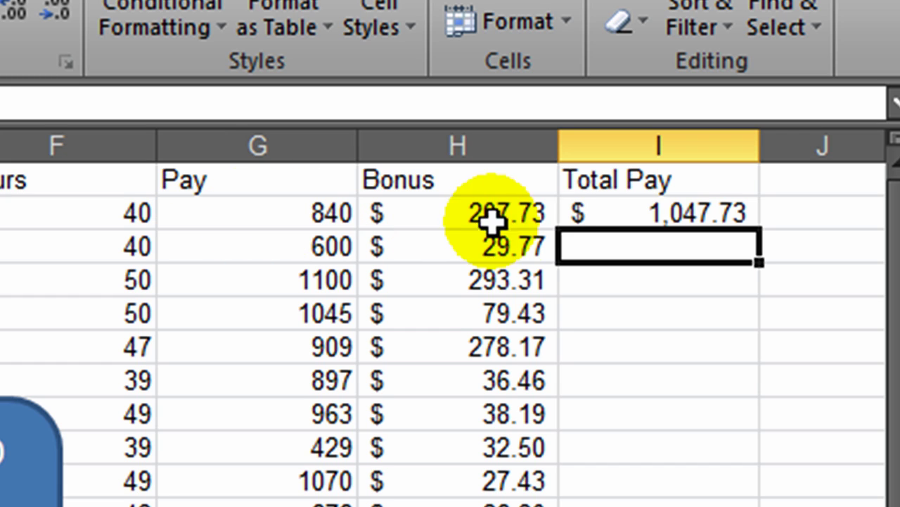
click(639, 213)
double_click(760, 230)
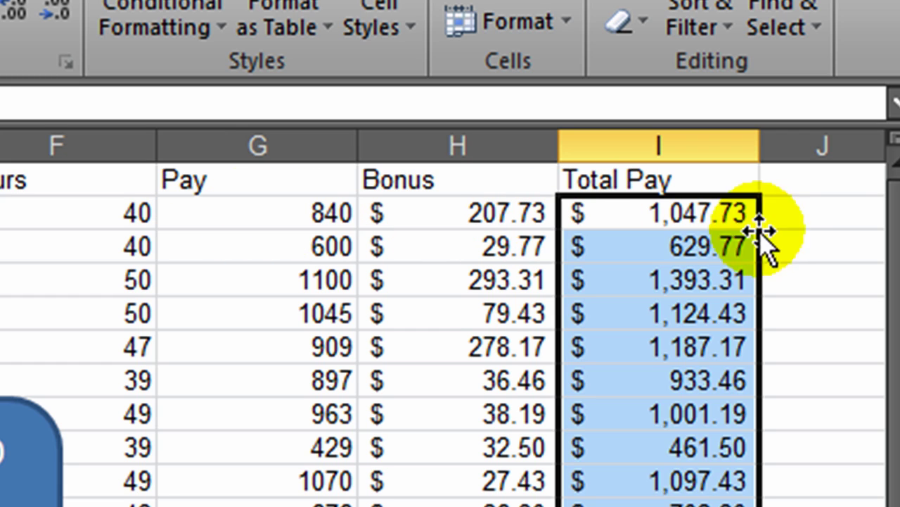